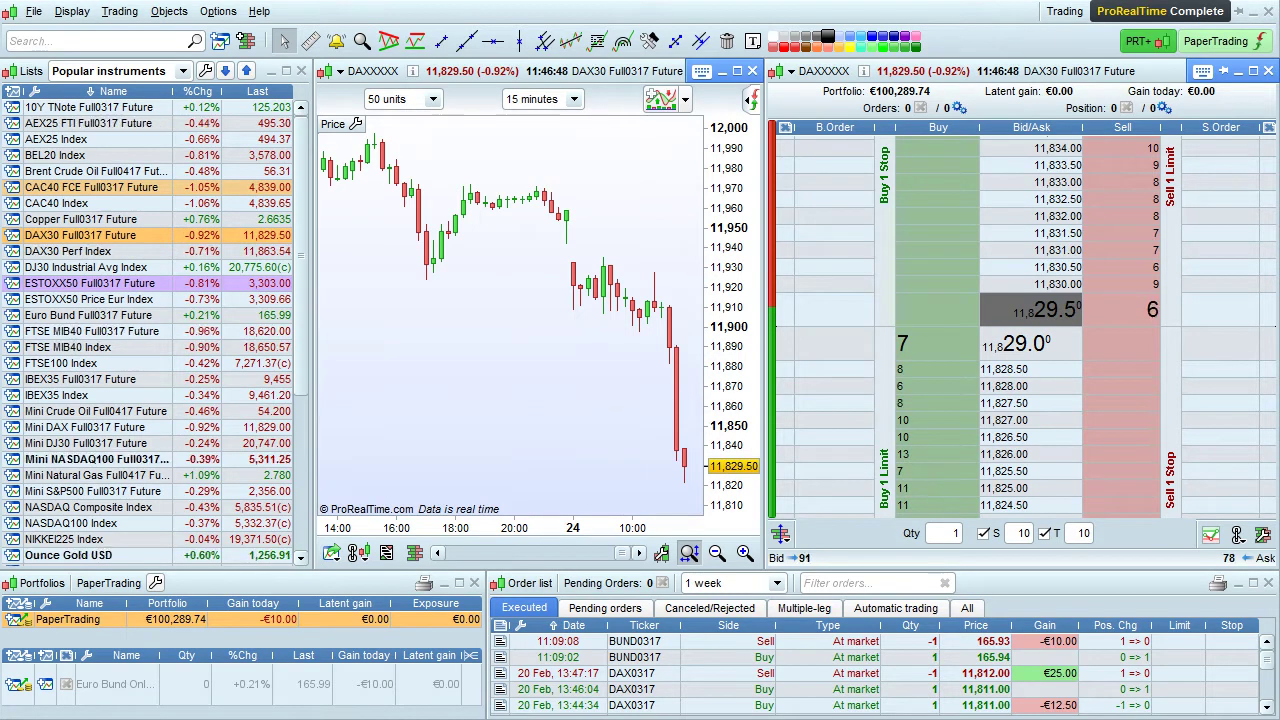
Close and reopen the DAX30 order book, then switch it to the best bid/ask layout
{"action": "left_click", "coordinate": [1268, 71]}
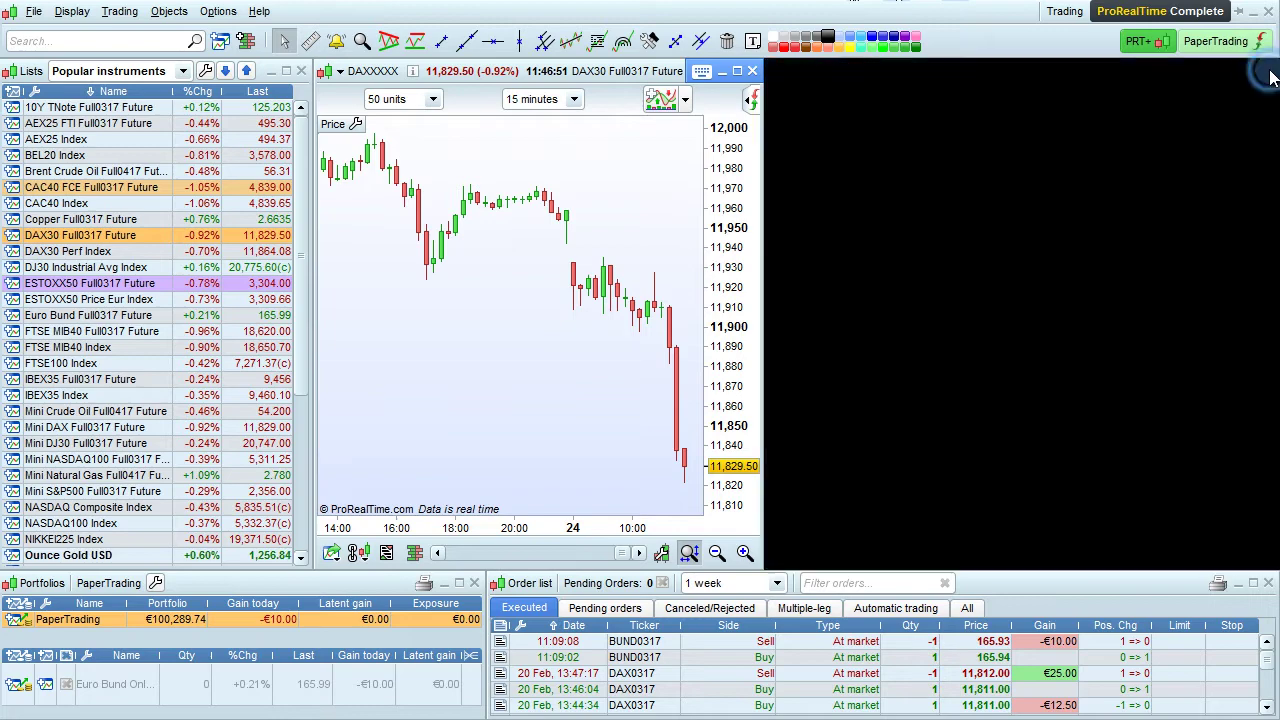
{"action": "left_click", "coordinate": [416, 556]}
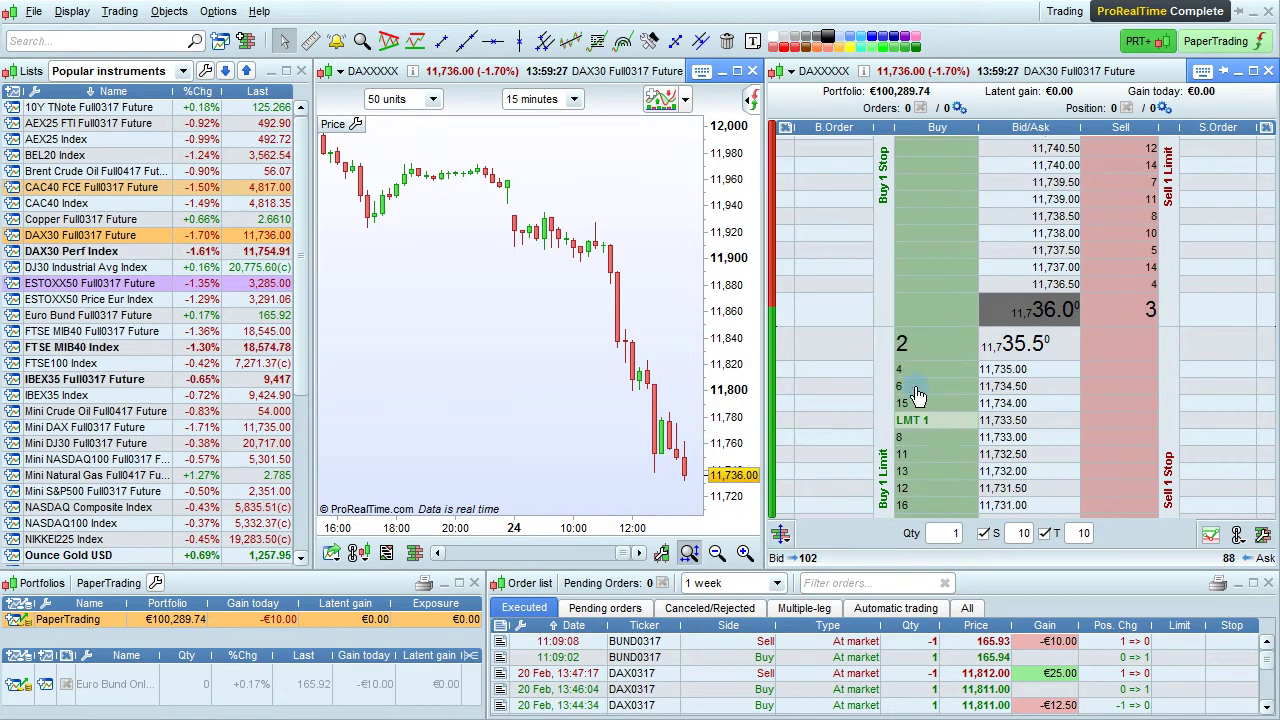
{"action": "left_click", "coordinate": [781, 534]}
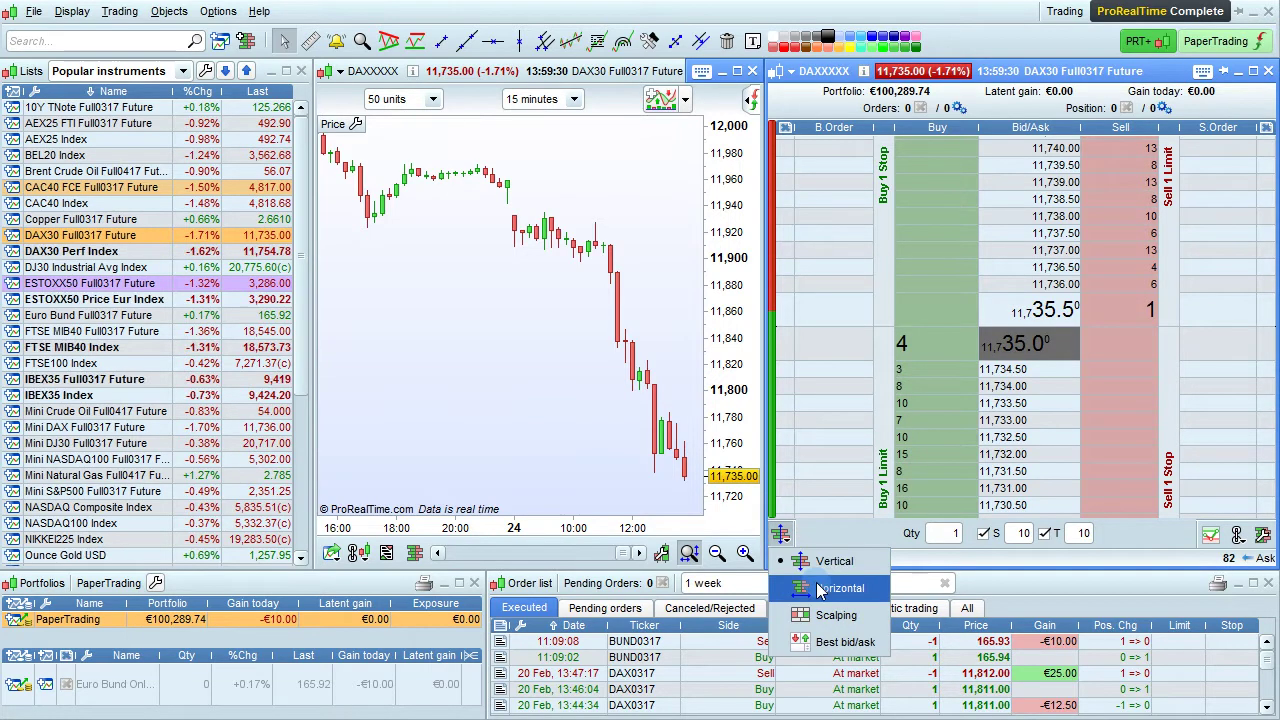
{"action": "left_click", "coordinate": [866, 646]}
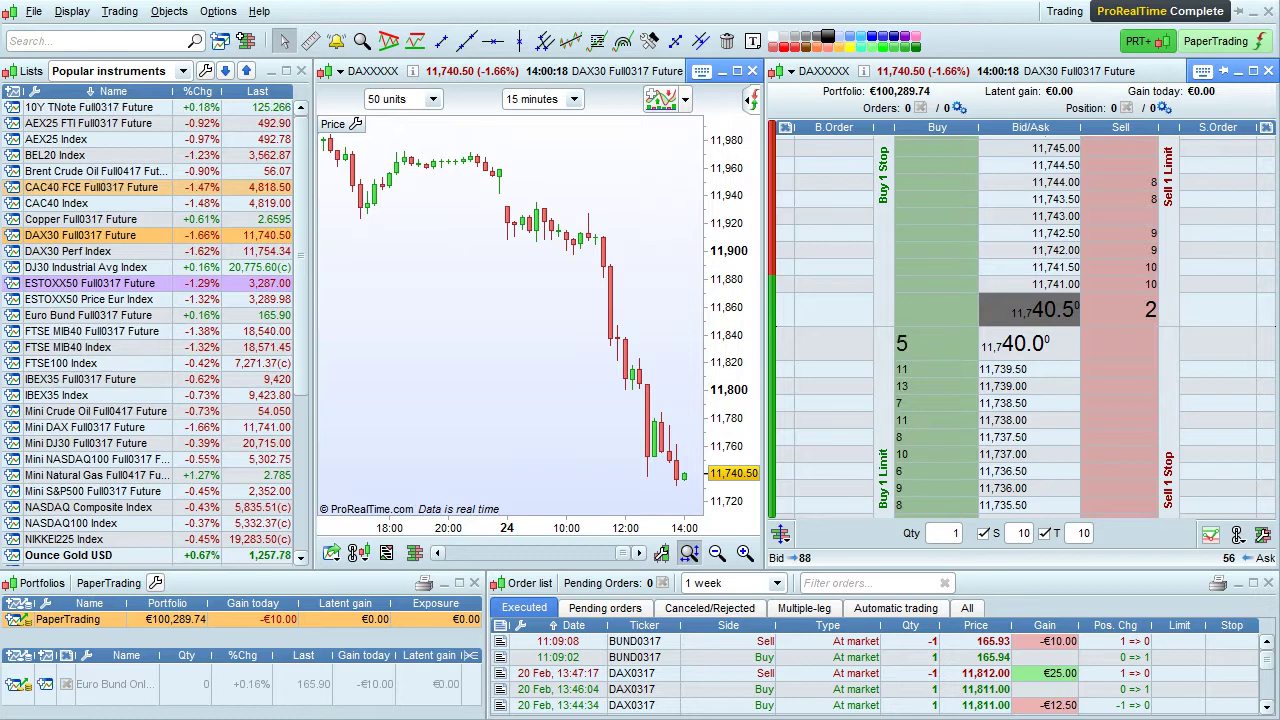
Look over the order book settings and close them without changes
{"action": "left_click", "coordinate": [1263, 537]}
{"action": "left_click_drag", "start_coordinate": [1218, 345], "coordinate": [409, 43]}
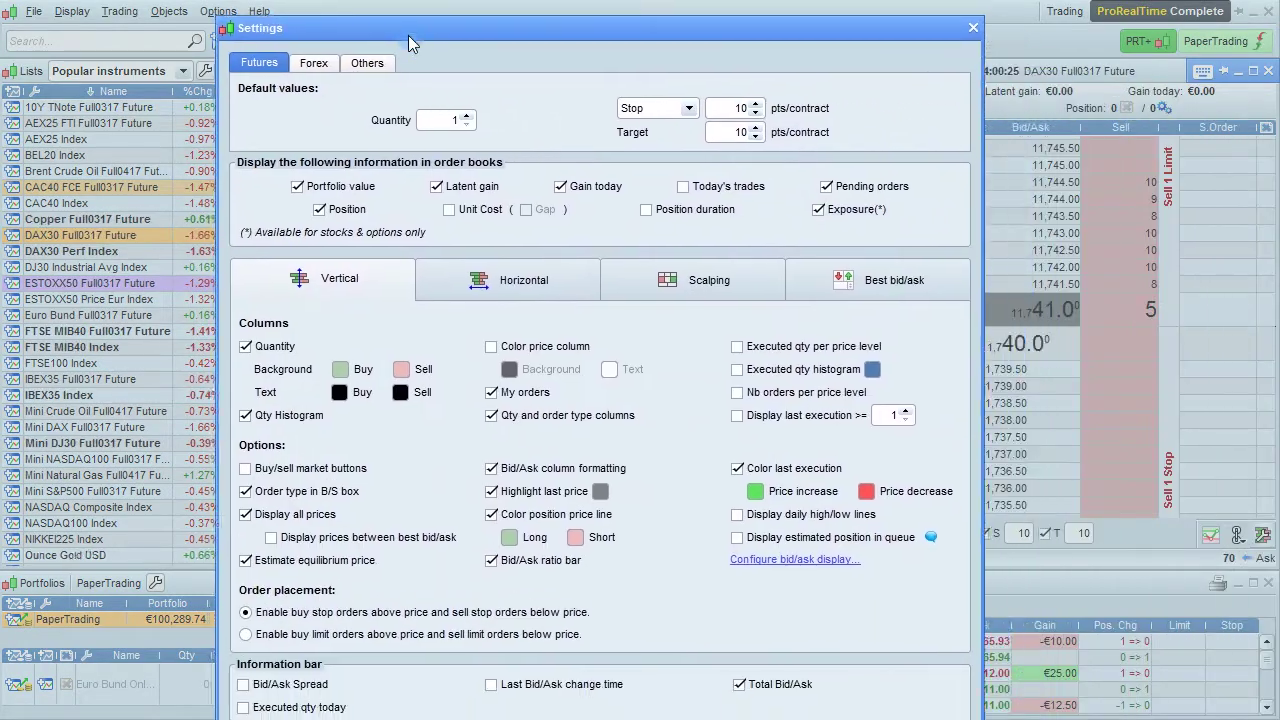
{"action": "left_click", "coordinate": [973, 28]}
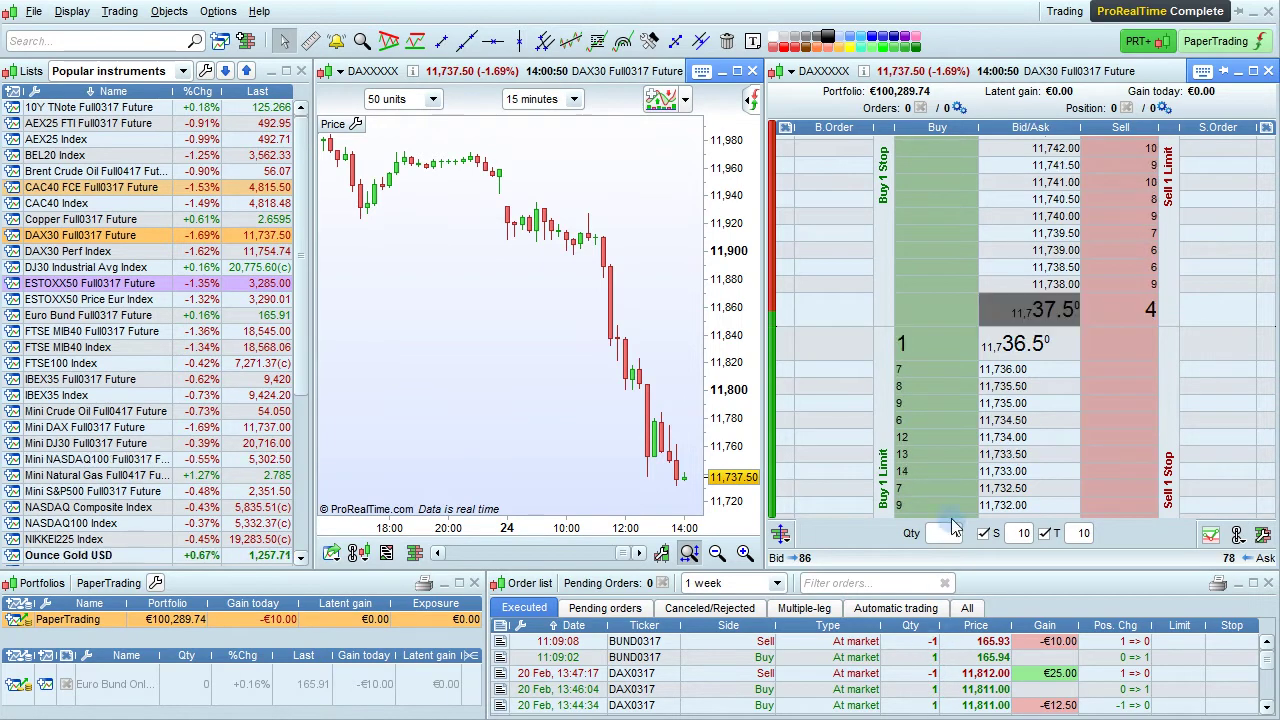
Place a buy limit order, move it to 11,736.50, then drag it down the sell side as a stop
{"action": "left_click", "coordinate": [948, 474]}
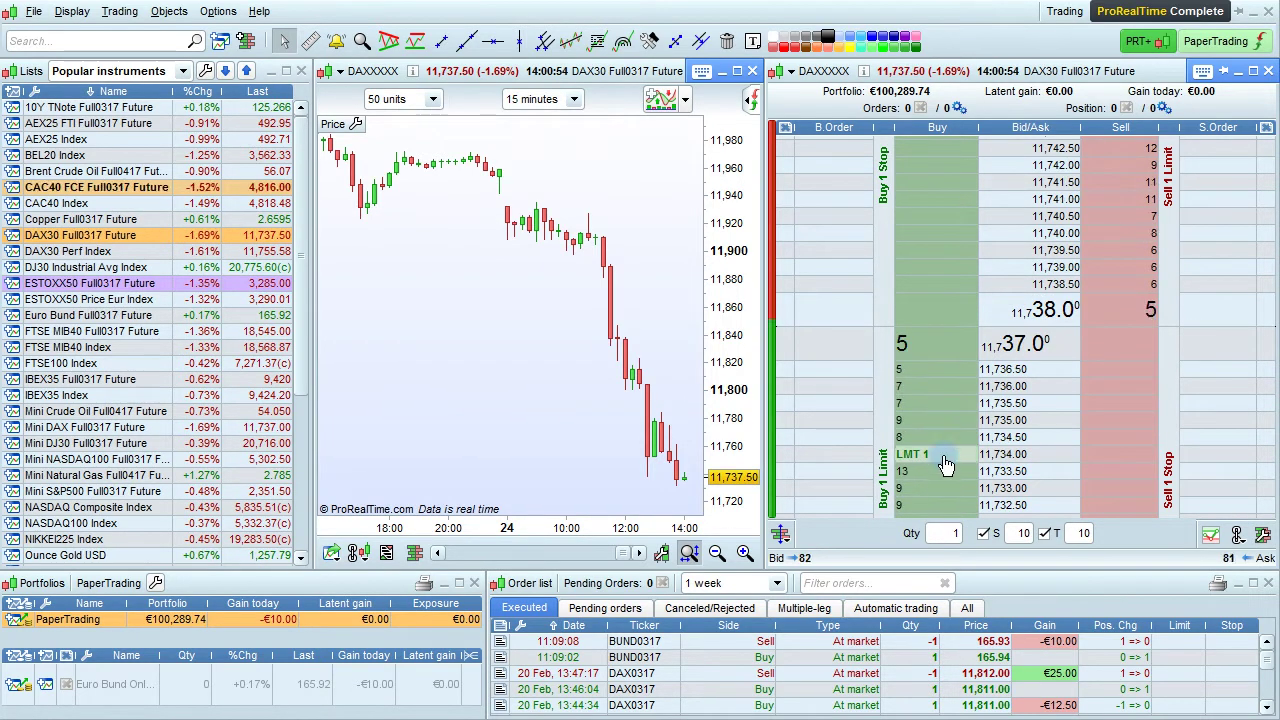
{"action": "left_click_drag", "start_coordinate": [953, 468], "coordinate": [1115, 275]}
{"action": "left_click_drag", "start_coordinate": [1125, 203], "coordinate": [1118, 520]}
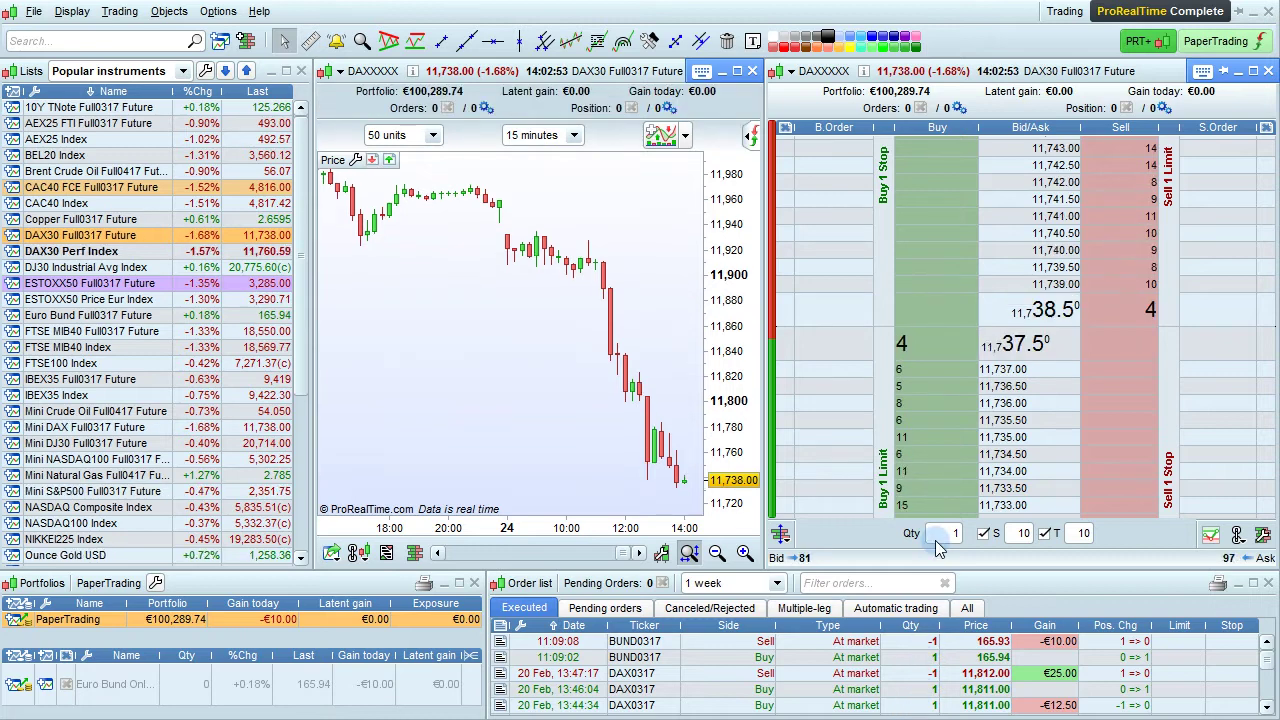
Keep quantity 1 and the stop at 10 points, and set the automatic target to 20 points
{"action": "left_click", "coordinate": [938, 542]}
{"action": "left_click", "coordinate": [1129, 541]}
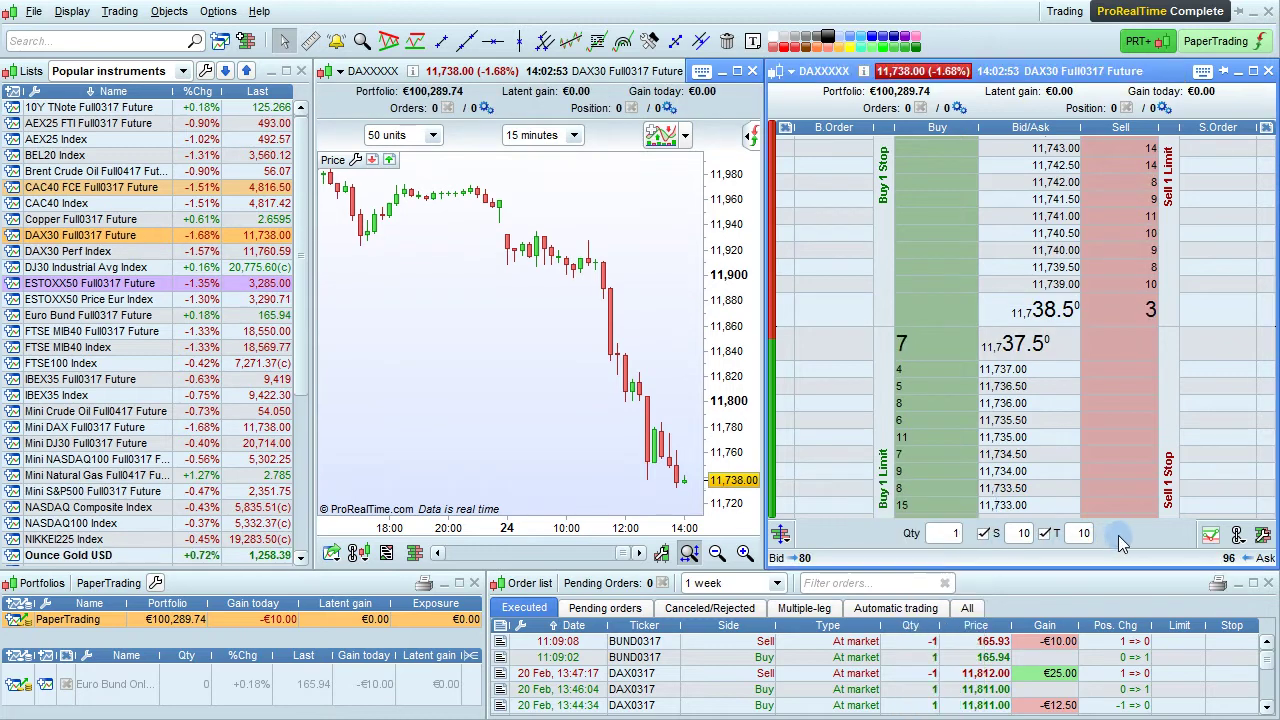
{"action": "left_click", "coordinate": [1042, 538]}
{"action": "left_click", "coordinate": [985, 534]}
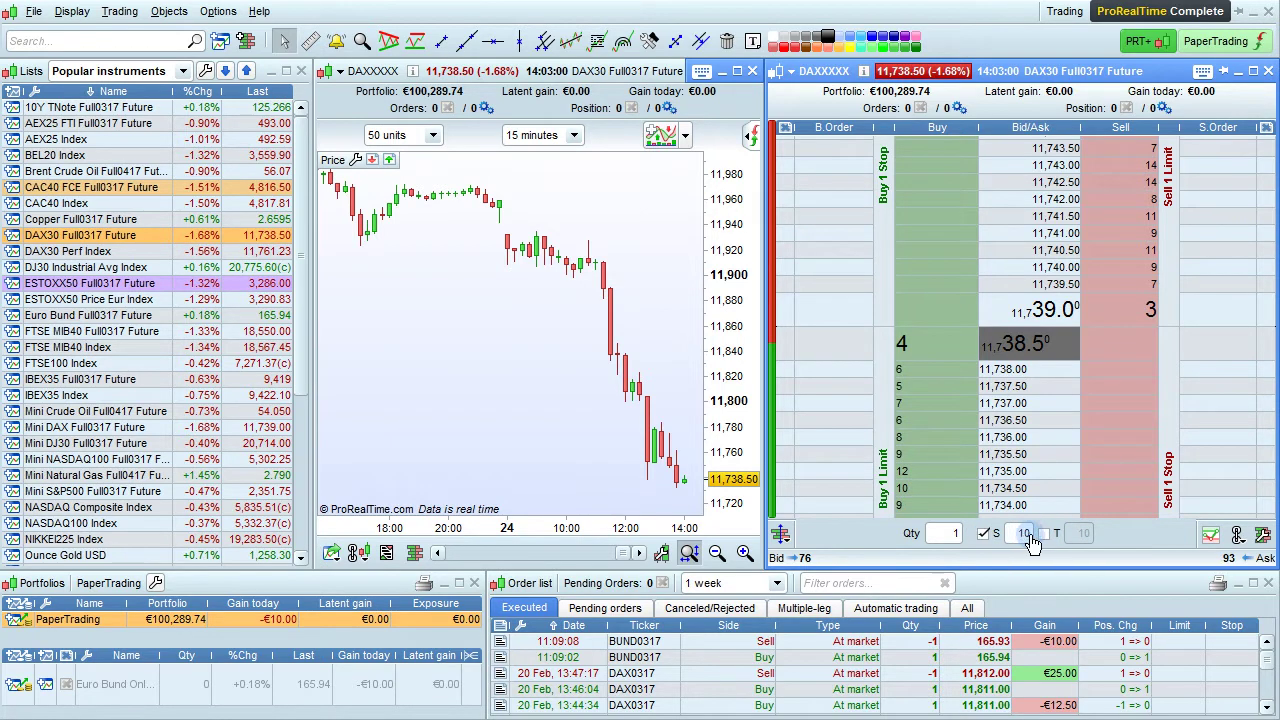
{"action": "left_click", "coordinate": [1022, 538]}
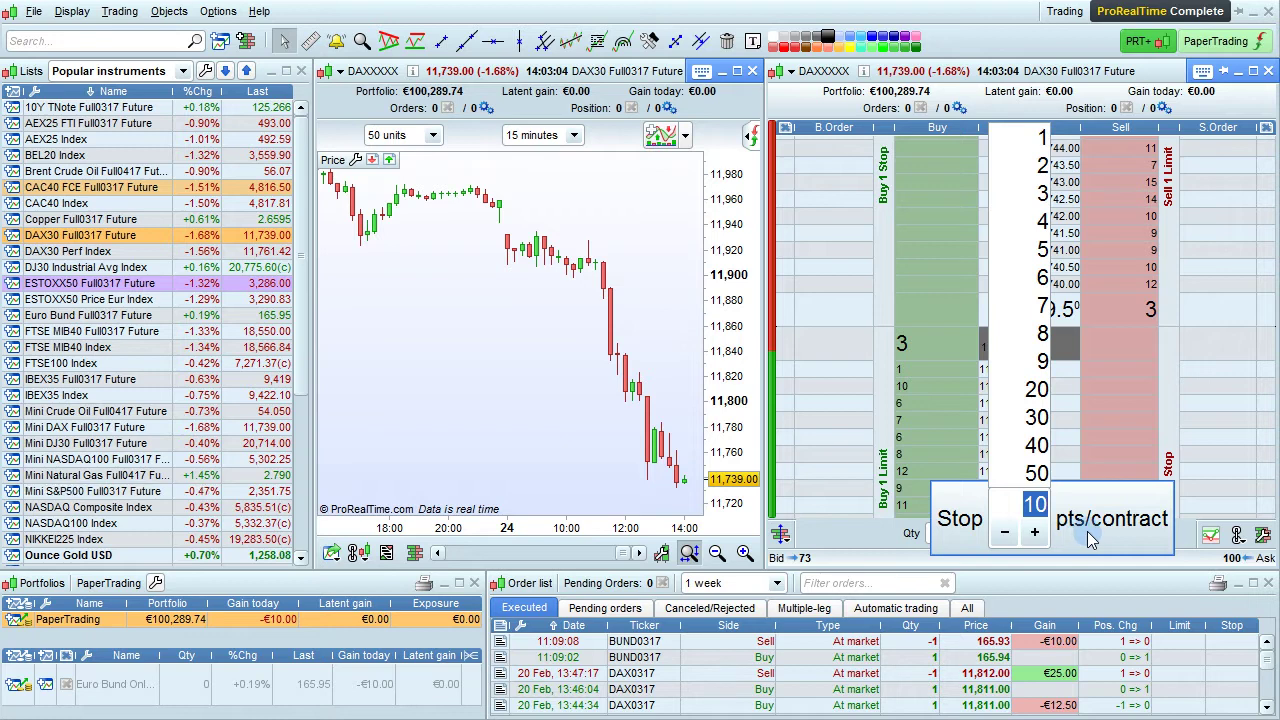
{"action": "left_click", "coordinate": [1083, 556]}
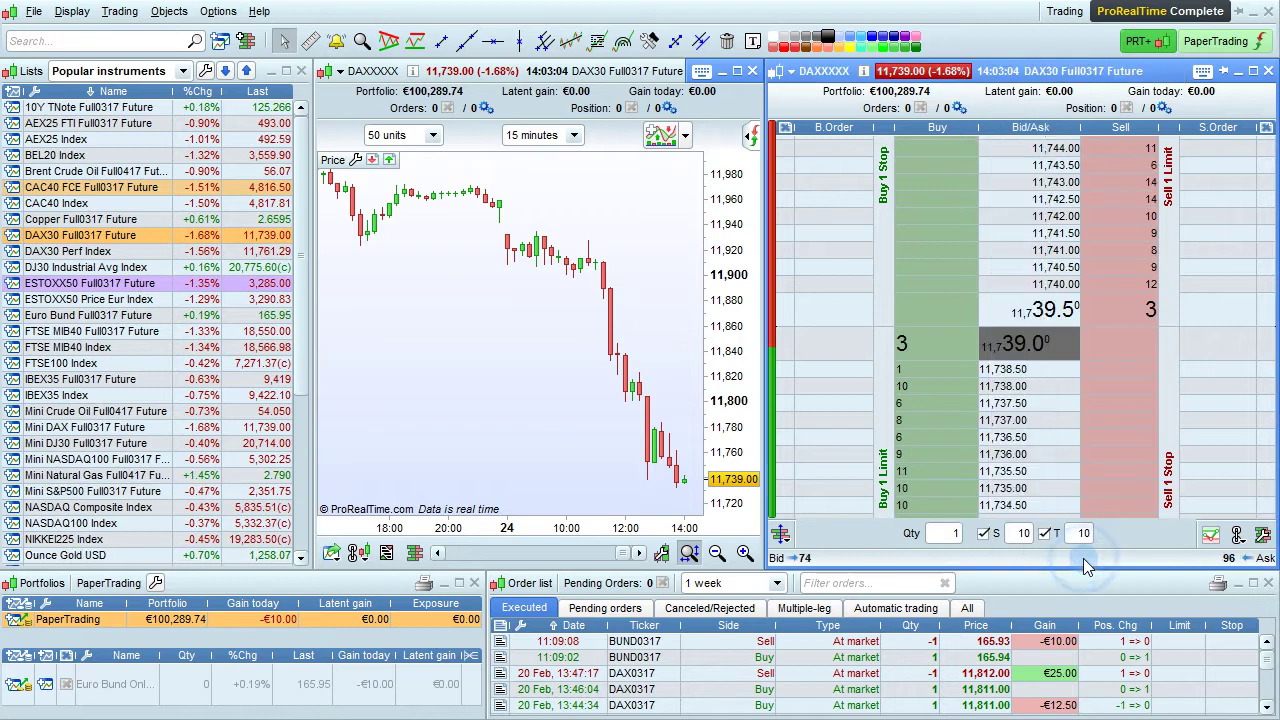
{"action": "left_click", "coordinate": [1085, 547]}
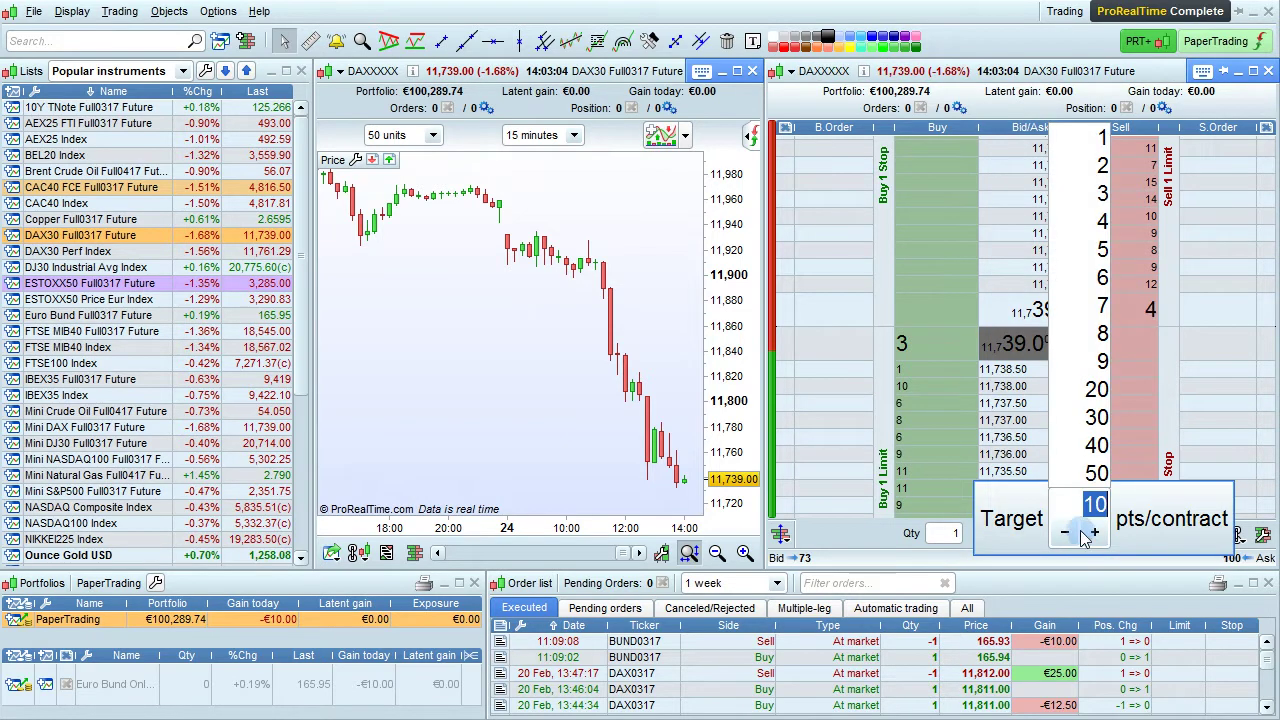
{"action": "left_click", "coordinate": [1097, 389]}
{"action": "left_click", "coordinate": [1100, 403]}
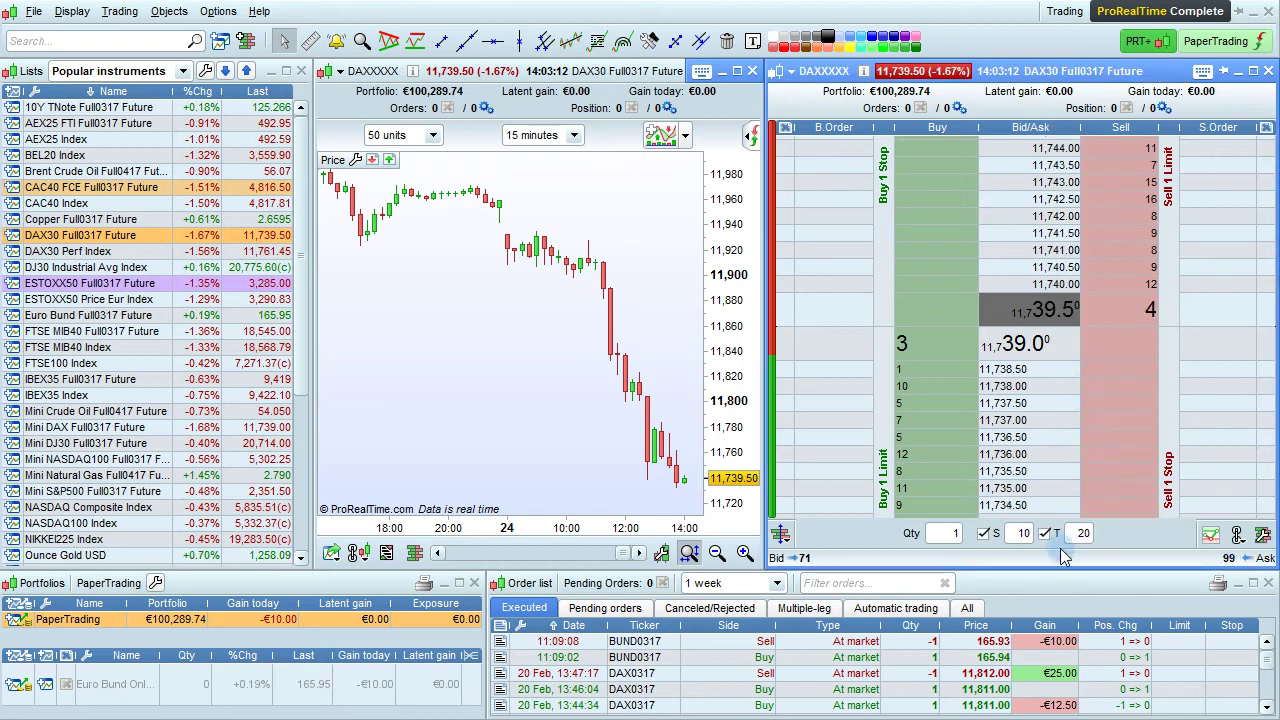
{"action": "left_click", "coordinate": [929, 456]}
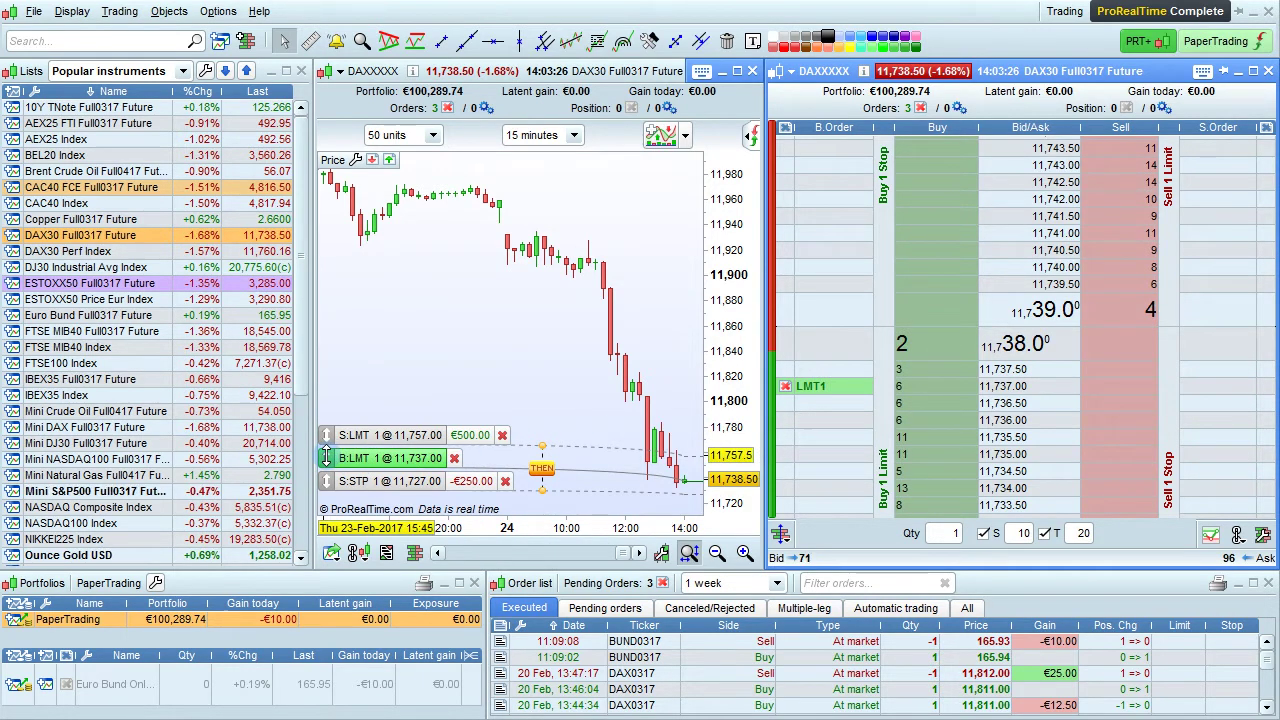
{"action": "left_click_drag", "start_coordinate": [326, 456], "coordinate": [326, 484]}
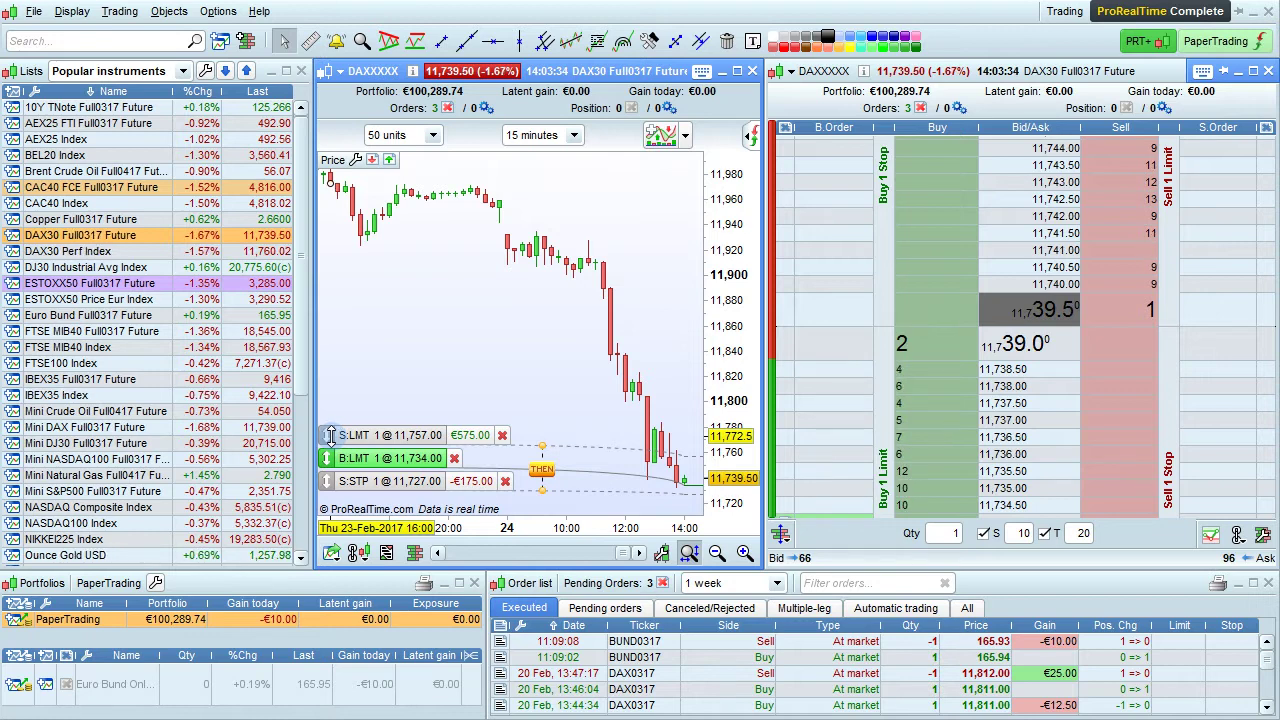
{"action": "left_click_drag", "start_coordinate": [330, 436], "coordinate": [330, 414]}
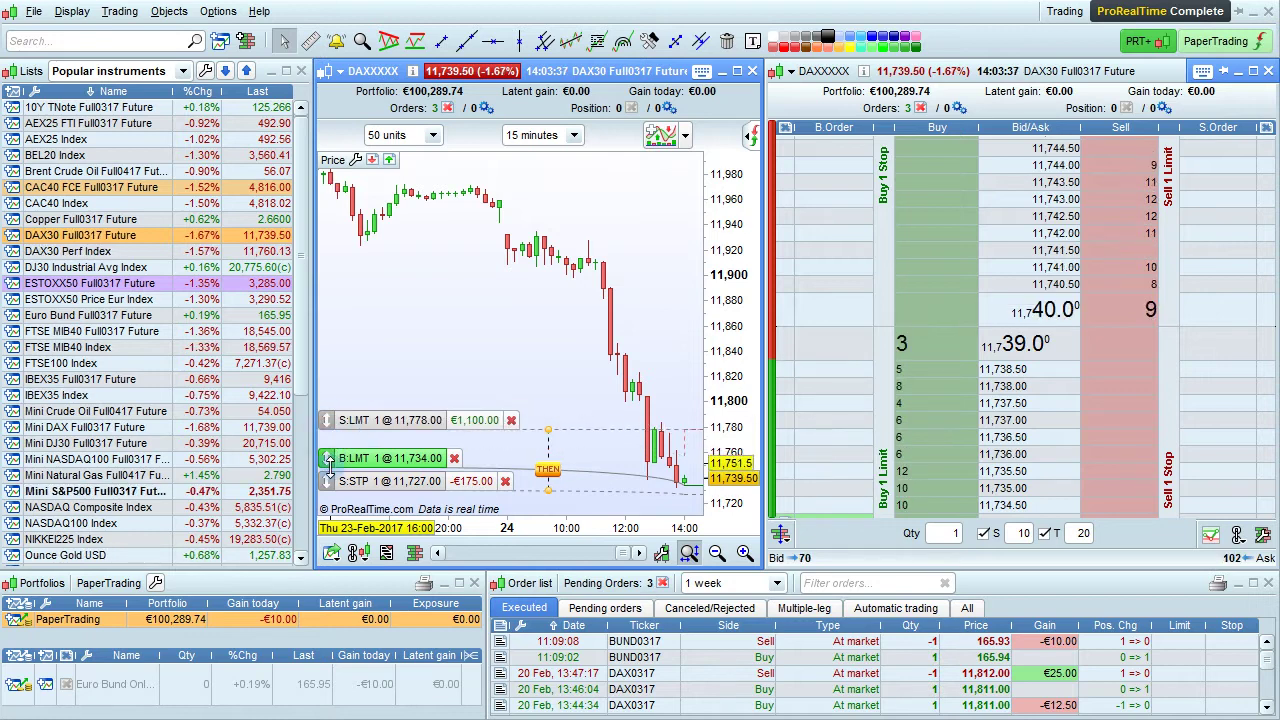
{"action": "left_click_drag", "start_coordinate": [330, 481], "coordinate": [333, 495]}
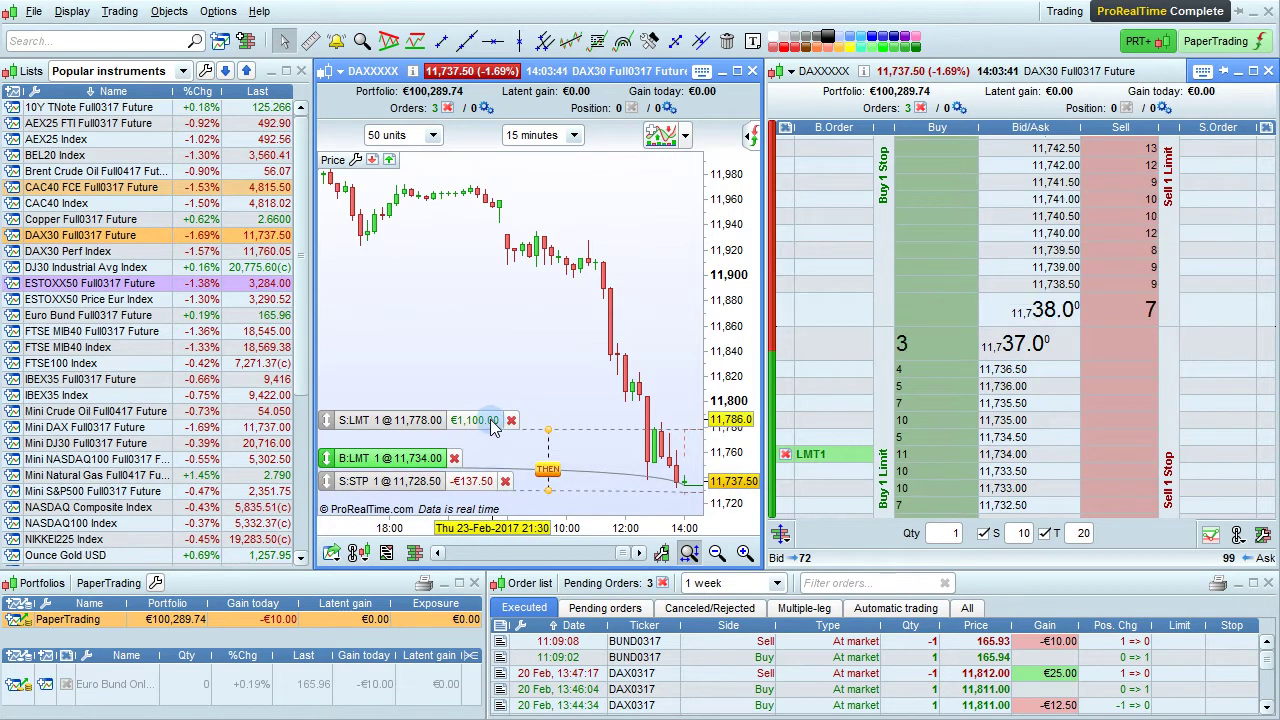
{"action": "left_click", "coordinate": [436, 427]}
{"action": "left_click", "coordinate": [438, 376]}
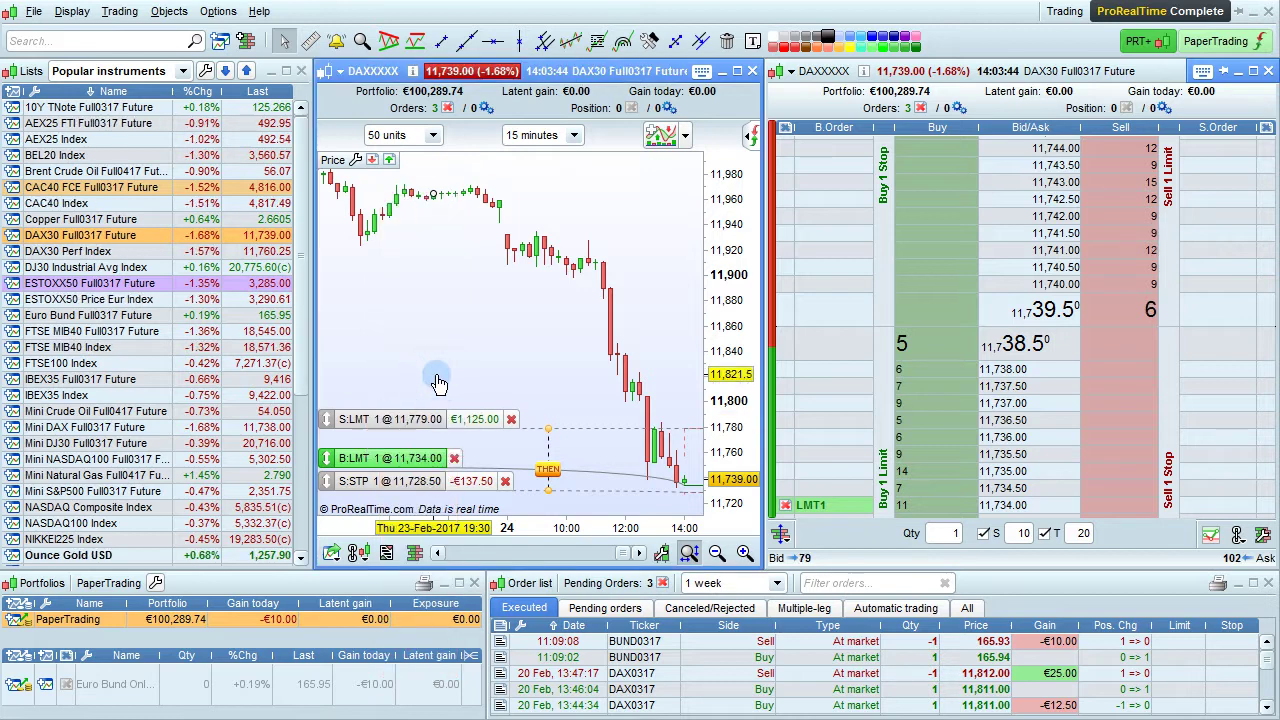
{"action": "left_click", "coordinate": [382, 460]}
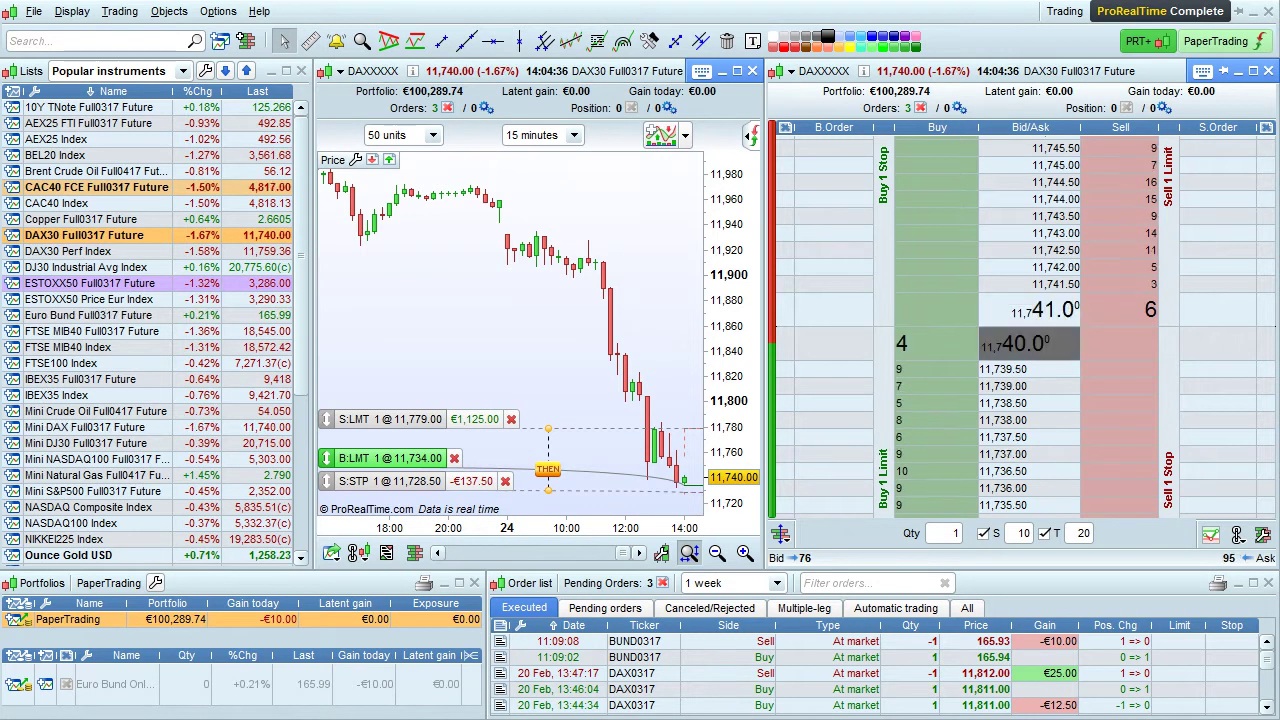
{"action": "left_click", "coordinate": [919, 108]}
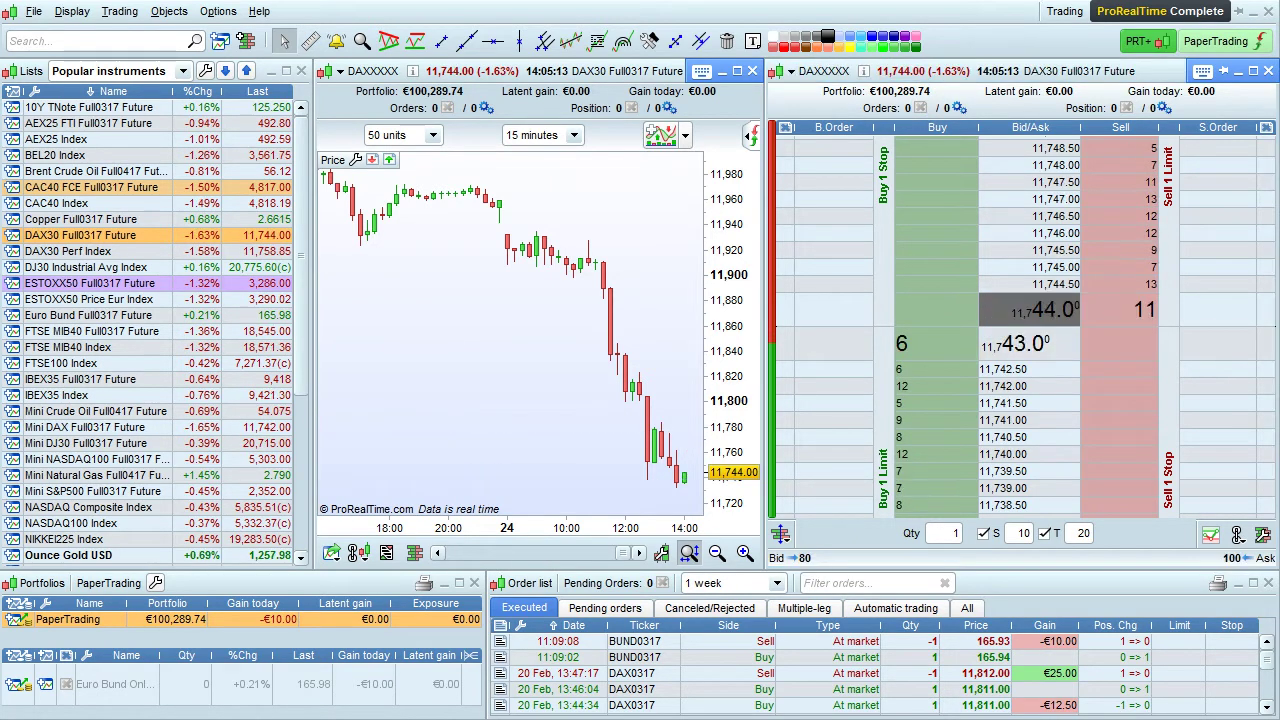
Tick 'Buy/sell market buttons' in the Vertical order book settings and close the dialog
{"action": "left_click", "coordinate": [1263, 536]}
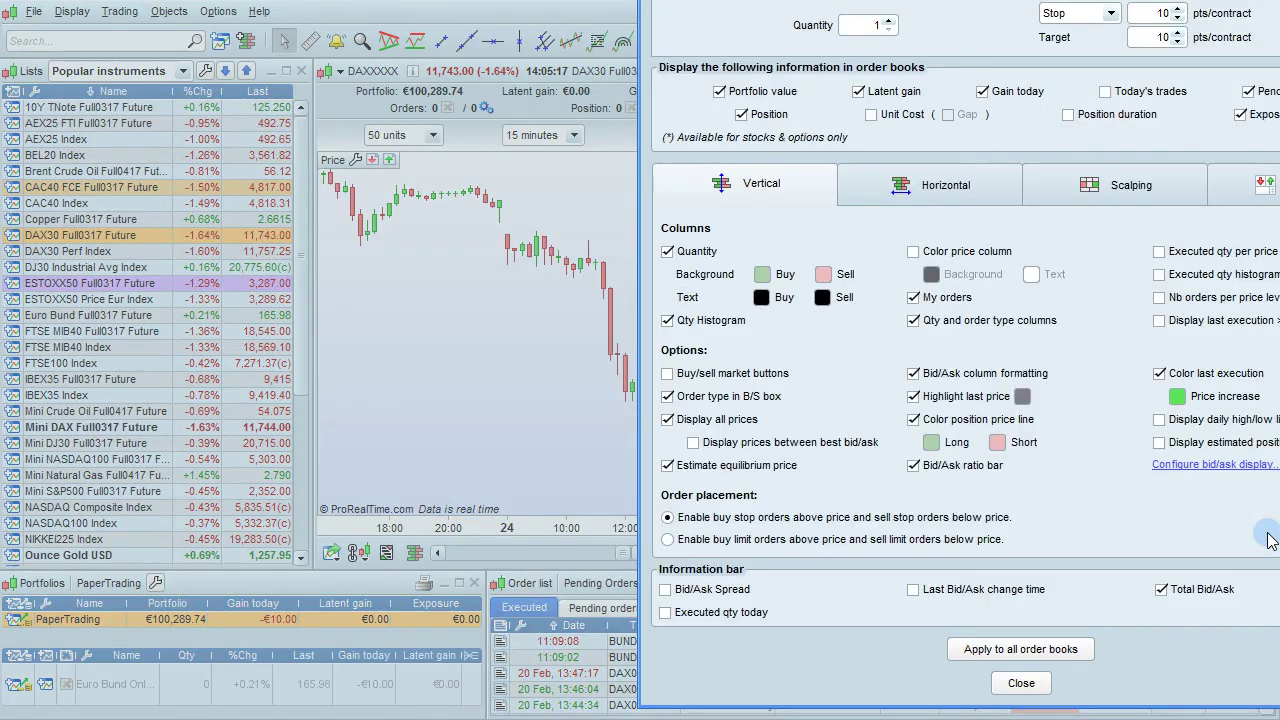
{"action": "left_click_drag", "start_coordinate": [1114, 0], "coordinate": [790, 35]}
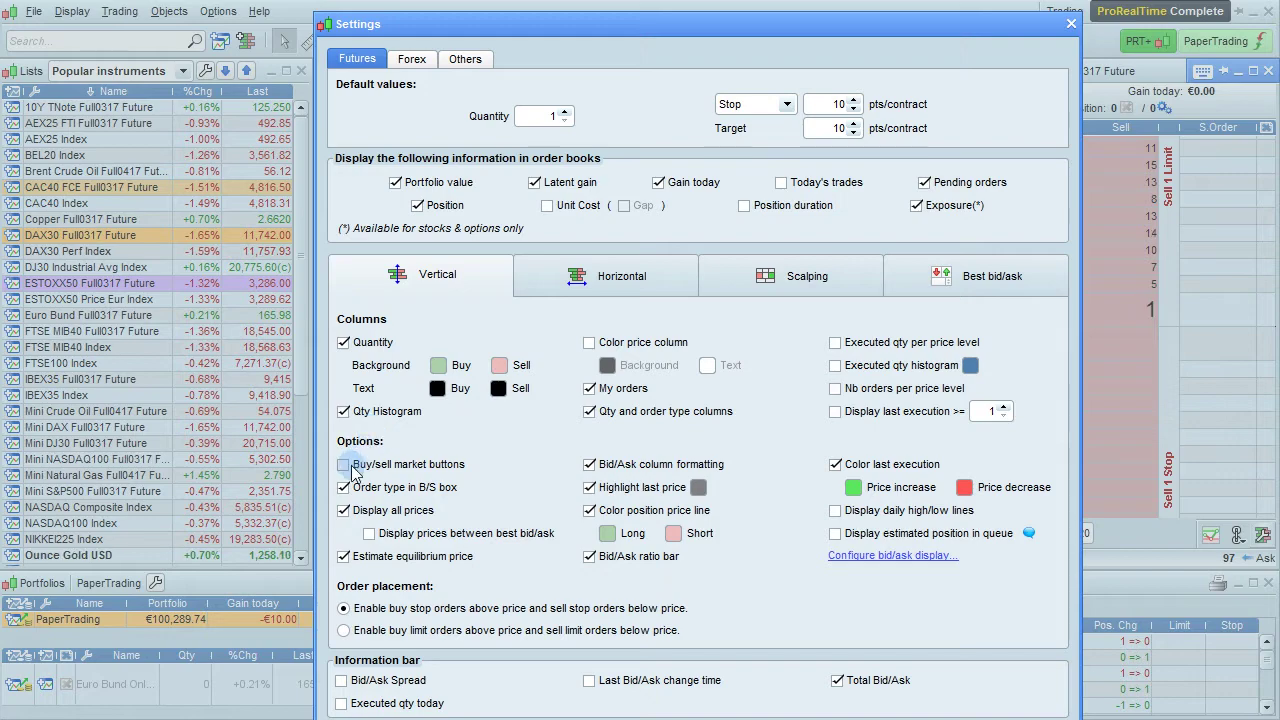
{"action": "left_click", "coordinate": [344, 464]}
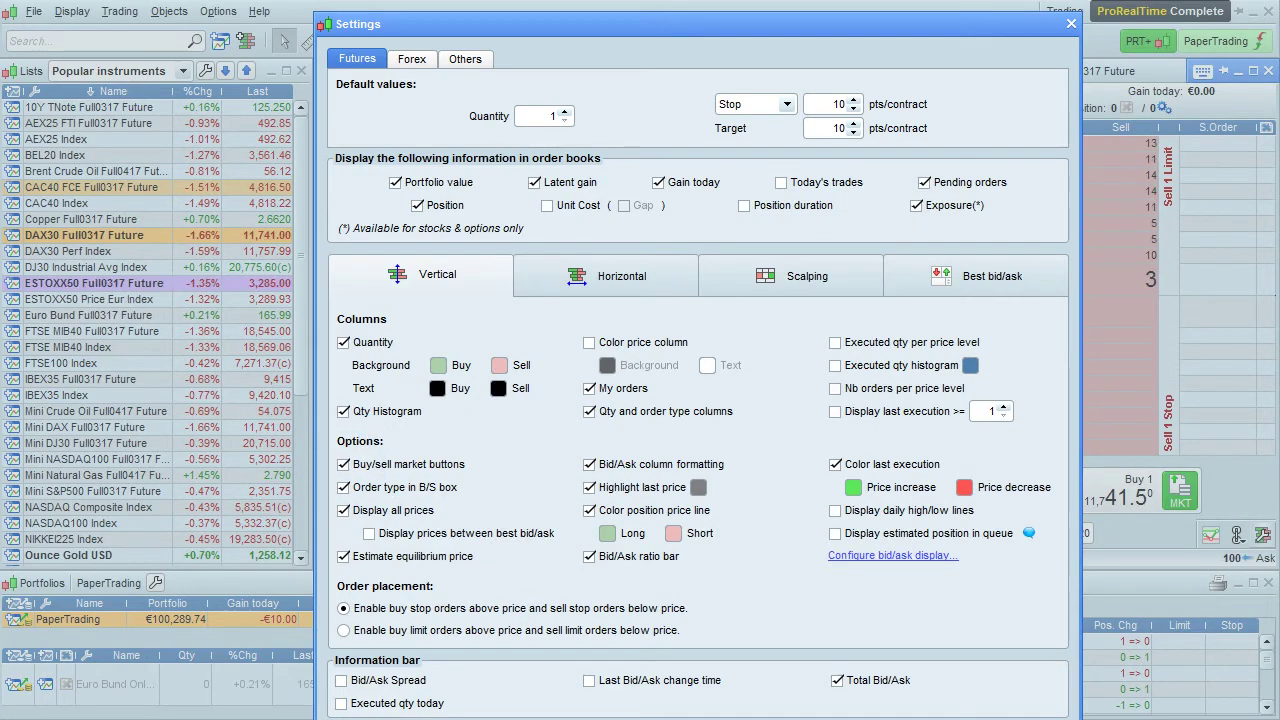
{"action": "key", "text": "Return"}
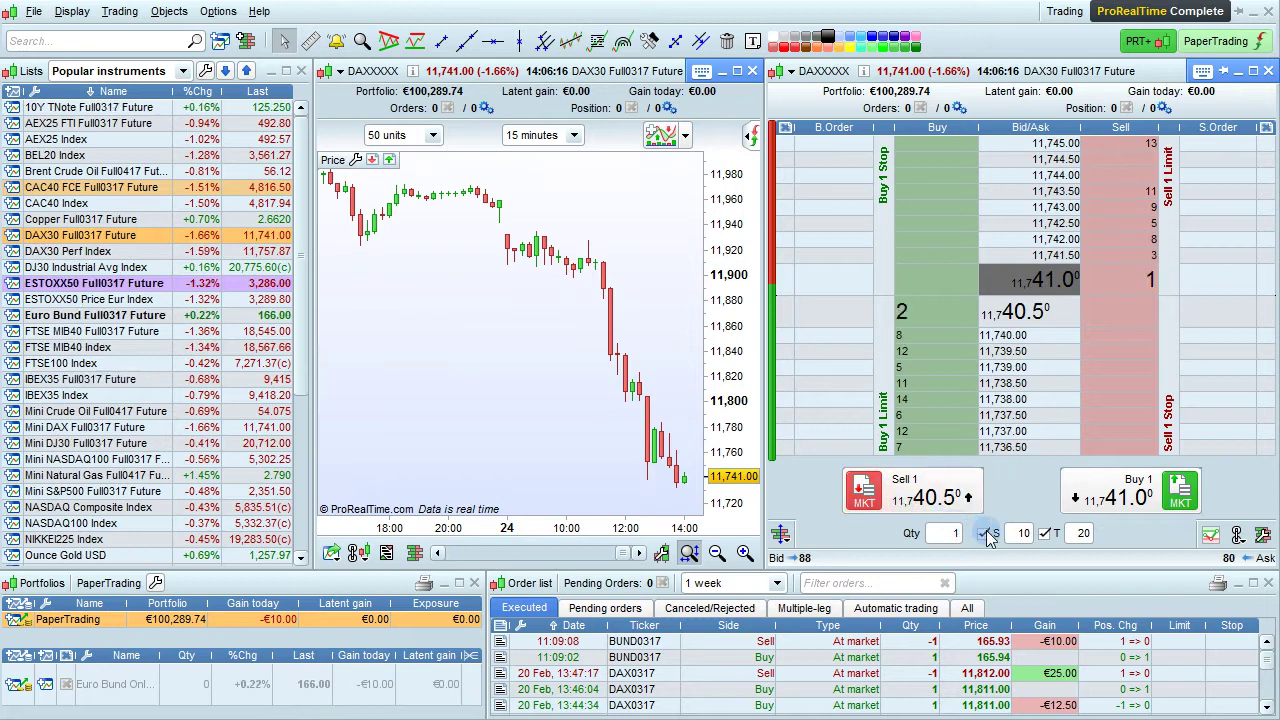
Turn off the automatic stop and target for DAX30 orders
{"action": "left_click", "coordinate": [1080, 534]}
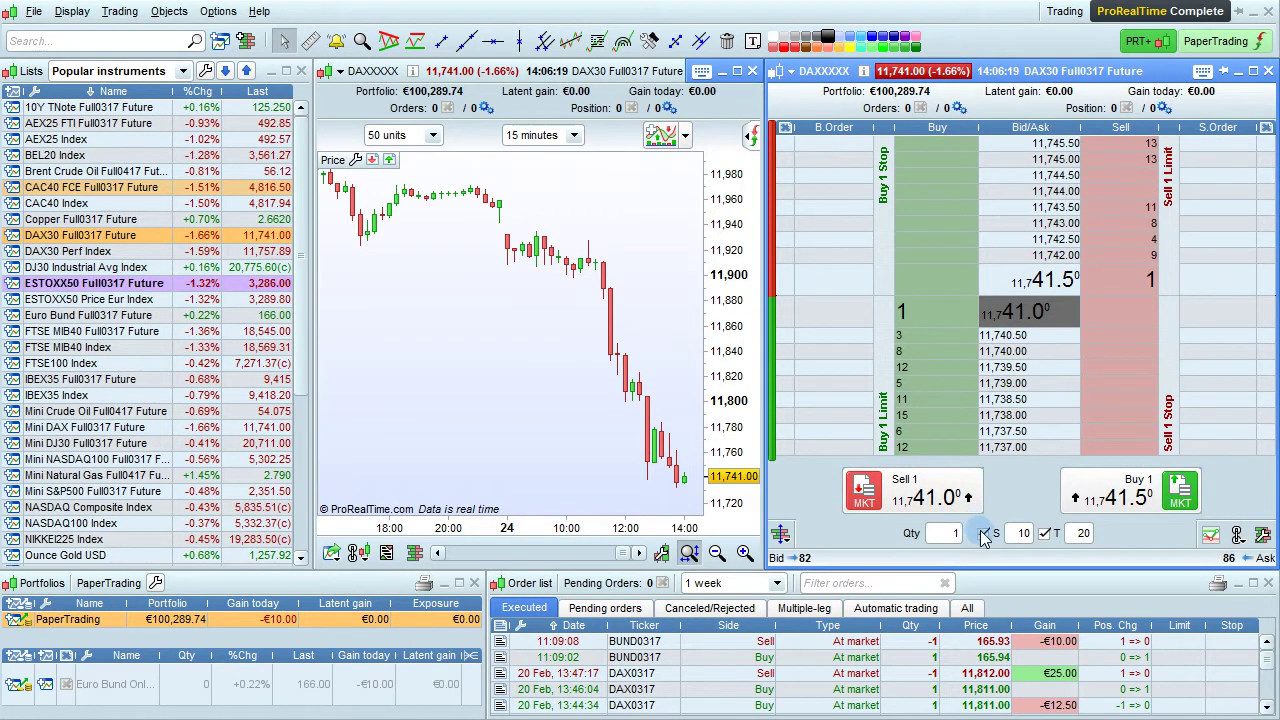
{"action": "left_click", "coordinate": [983, 534]}
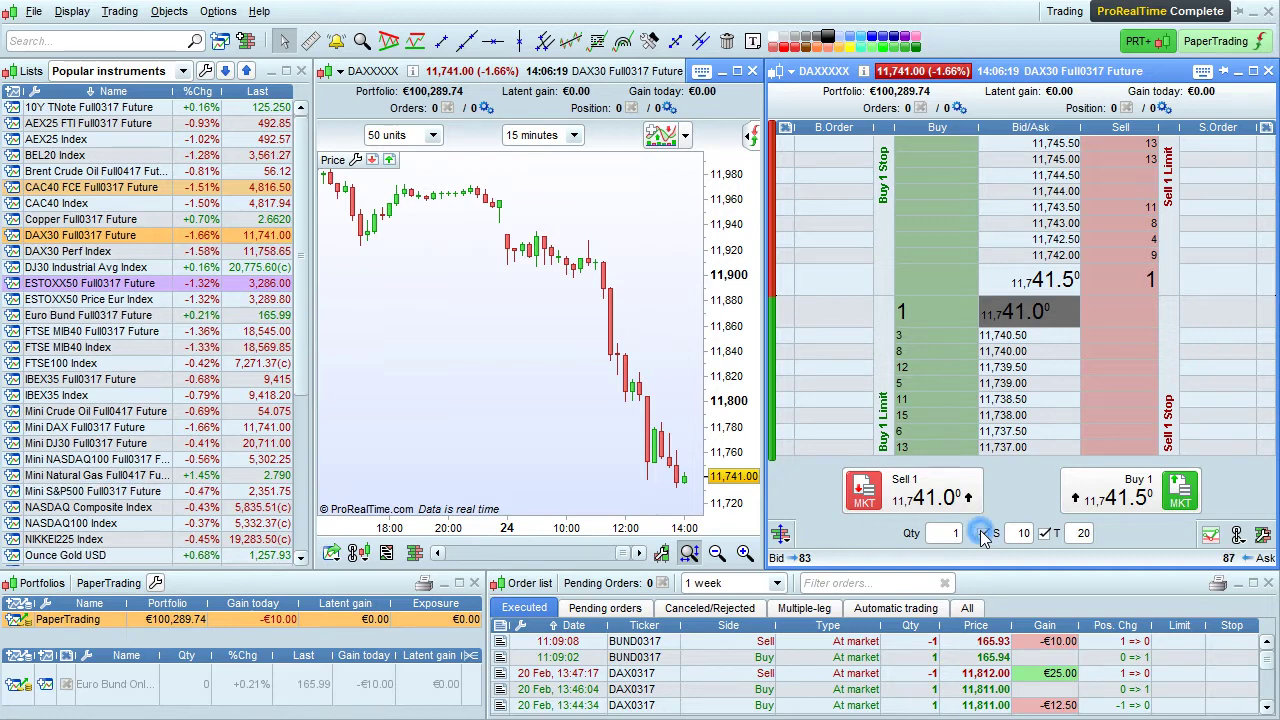
{"action": "left_click", "coordinate": [1044, 534]}
Buy 1 DAX30 contract at market, then close the position for a €187.50 gain
{"action": "left_click", "coordinate": [1115, 490]}
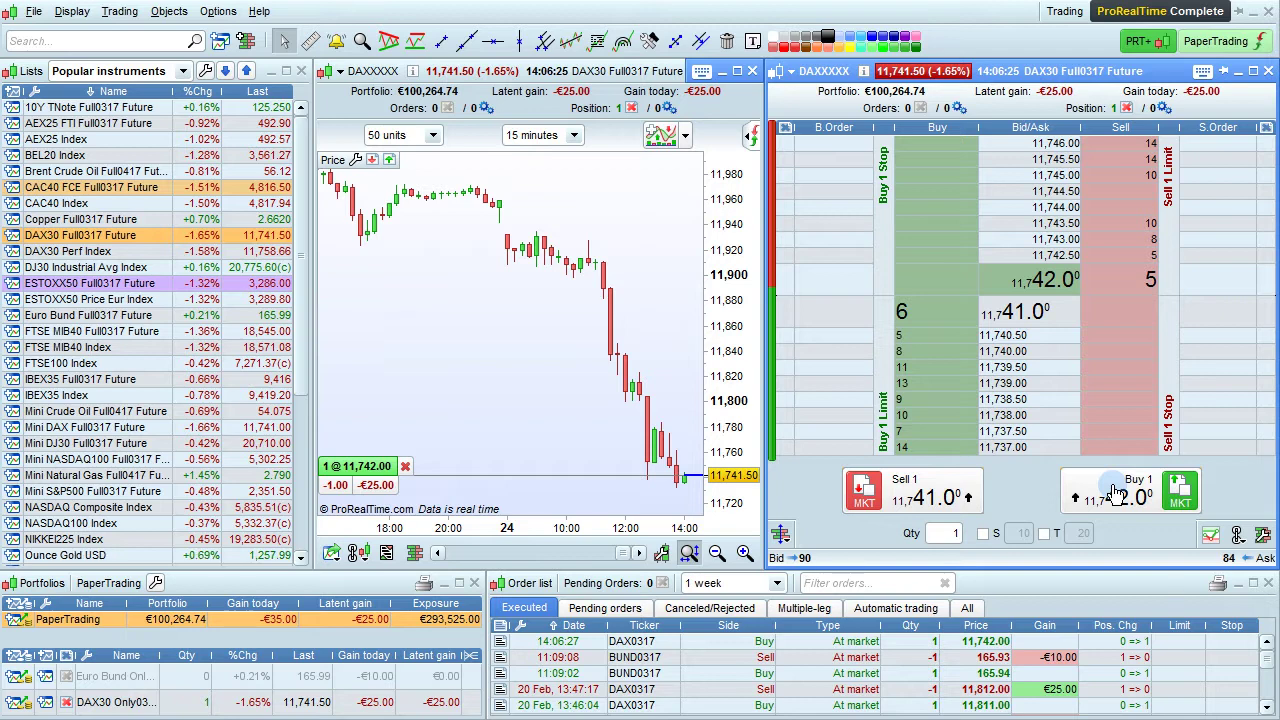
{"action": "mouse_move", "coordinate": [362, 474]}
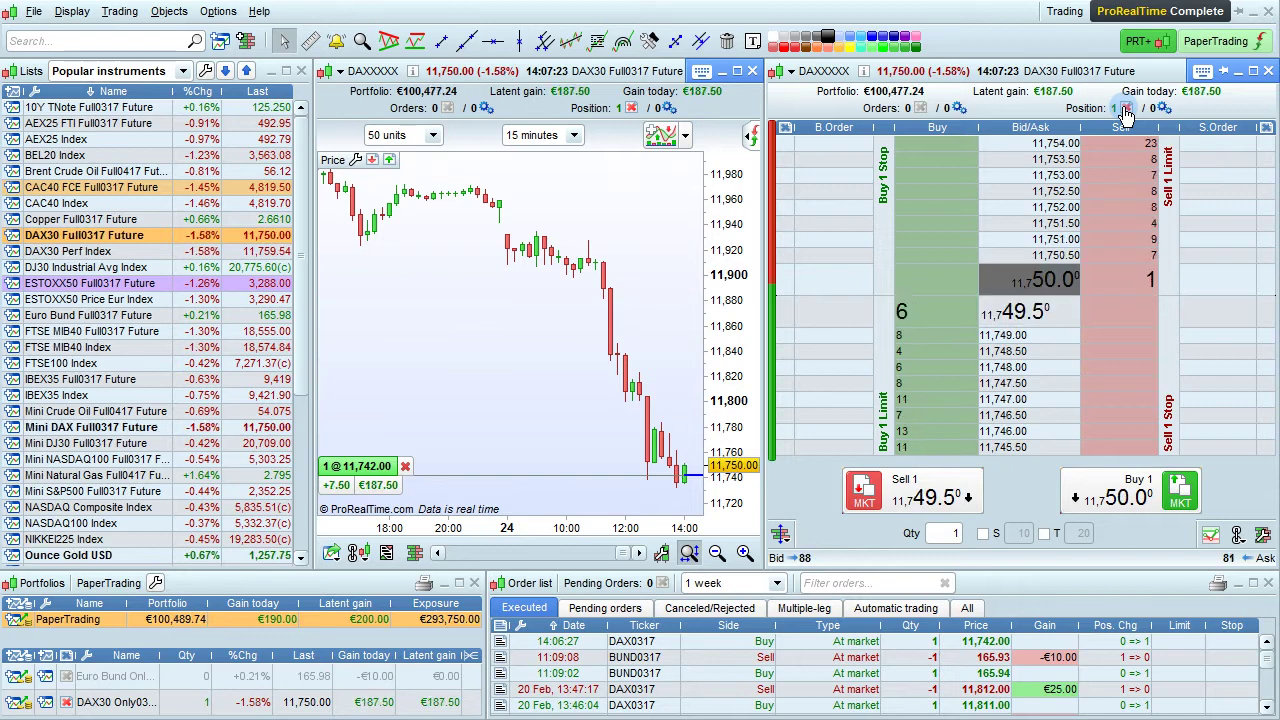
{"action": "left_click", "coordinate": [1125, 109]}
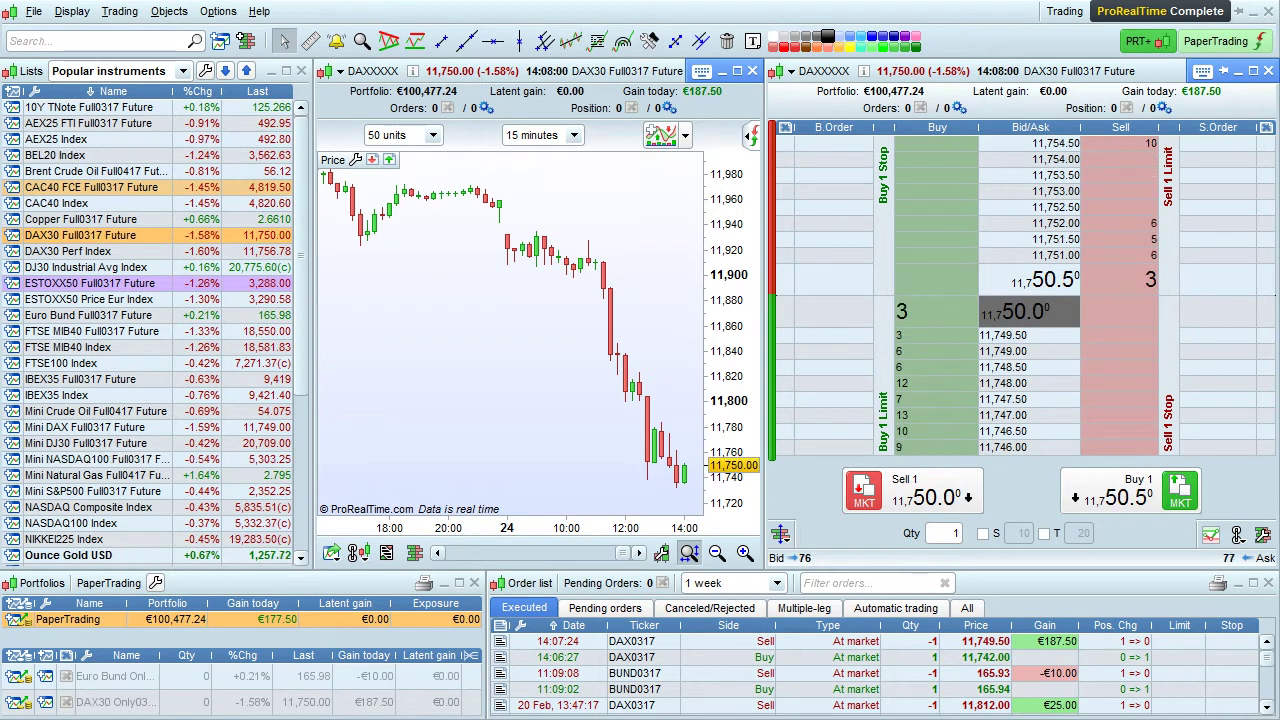
Choose the Horizontal order book layout, untick 'Buy/sell market buttons', and close the settings
{"action": "left_click", "coordinate": [1263, 537]}
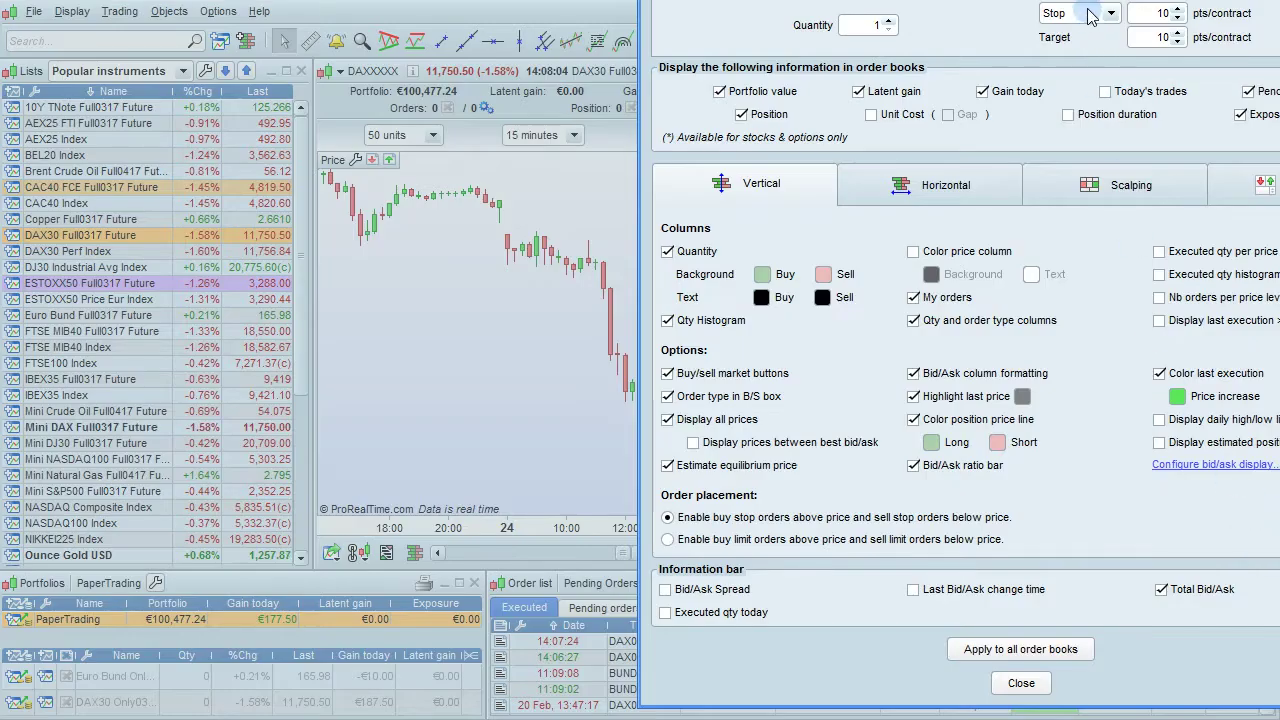
{"action": "left_click_drag", "start_coordinate": [1090, 17], "coordinate": [731, 16]}
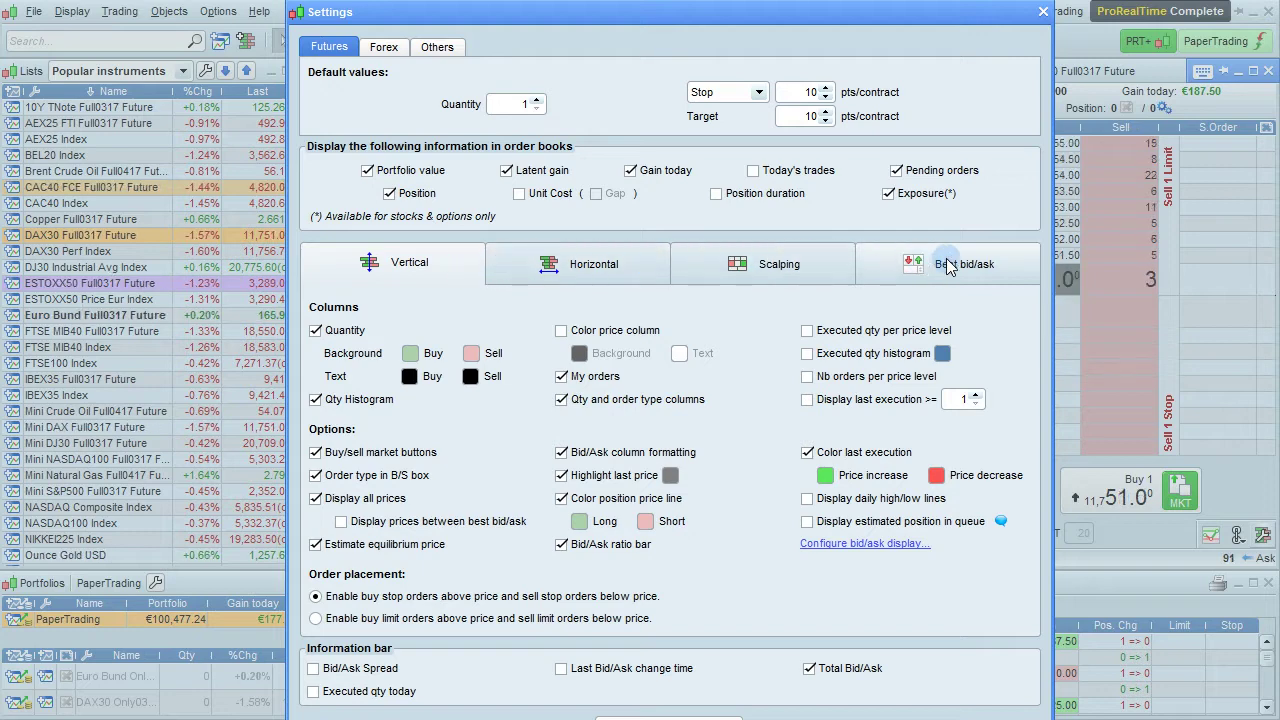
{"action": "left_click", "coordinate": [570, 272]}
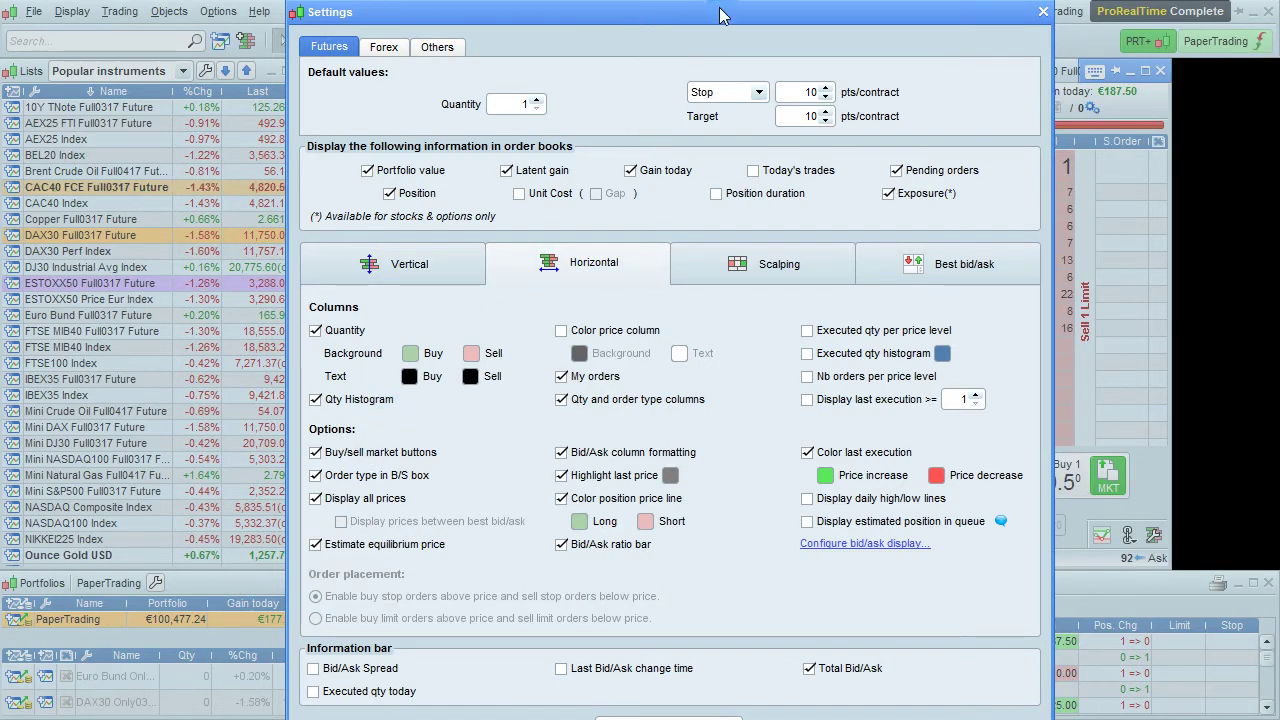
{"action": "left_click_drag", "start_coordinate": [720, 14], "coordinate": [437, 12]}
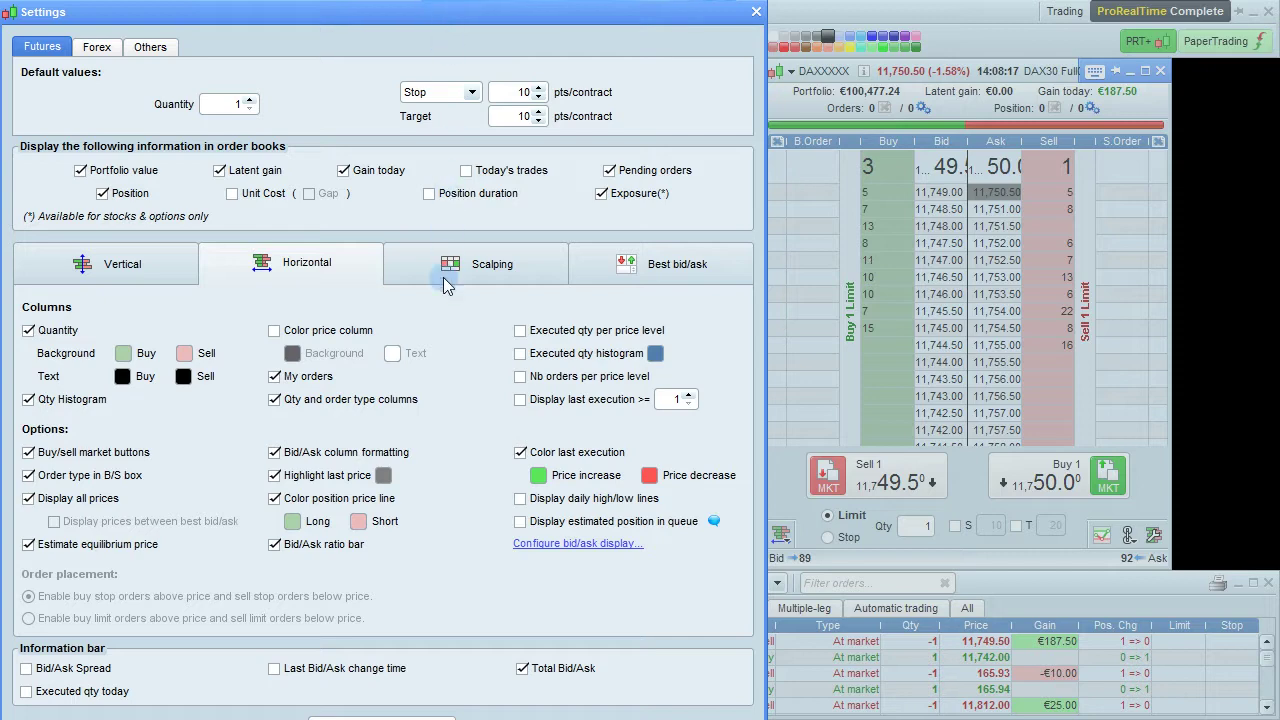
{"action": "left_click", "coordinate": [88, 454]}
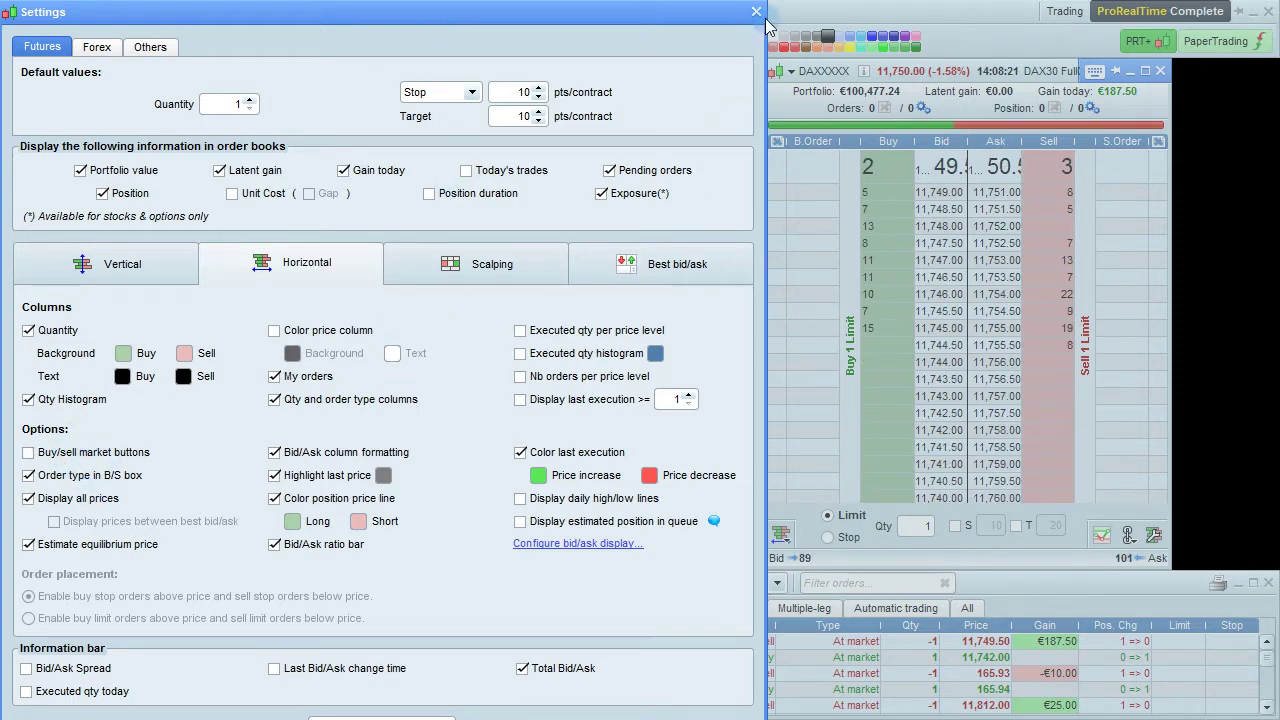
{"action": "left_click", "coordinate": [757, 13]}
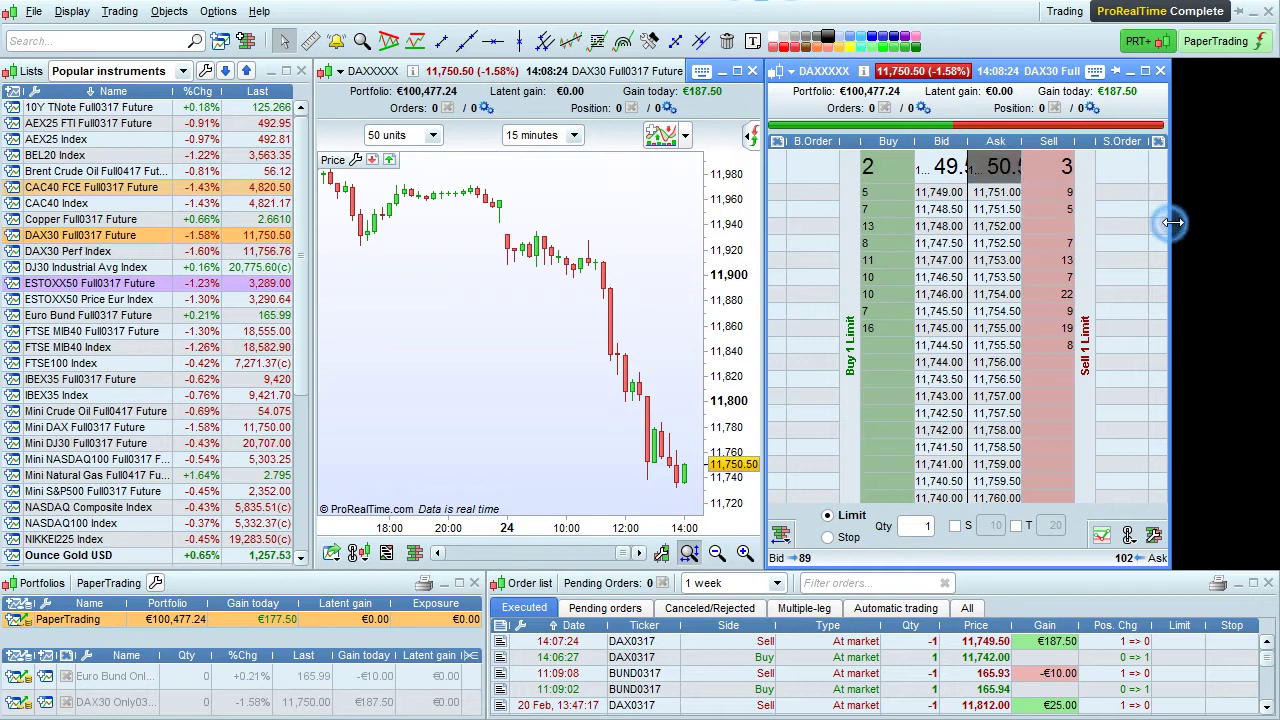
Widen the horizontal order book to the screen edge, try Stop order mode, and check quantities
{"action": "left_click_drag", "start_coordinate": [1173, 222], "coordinate": [1277, 230]}
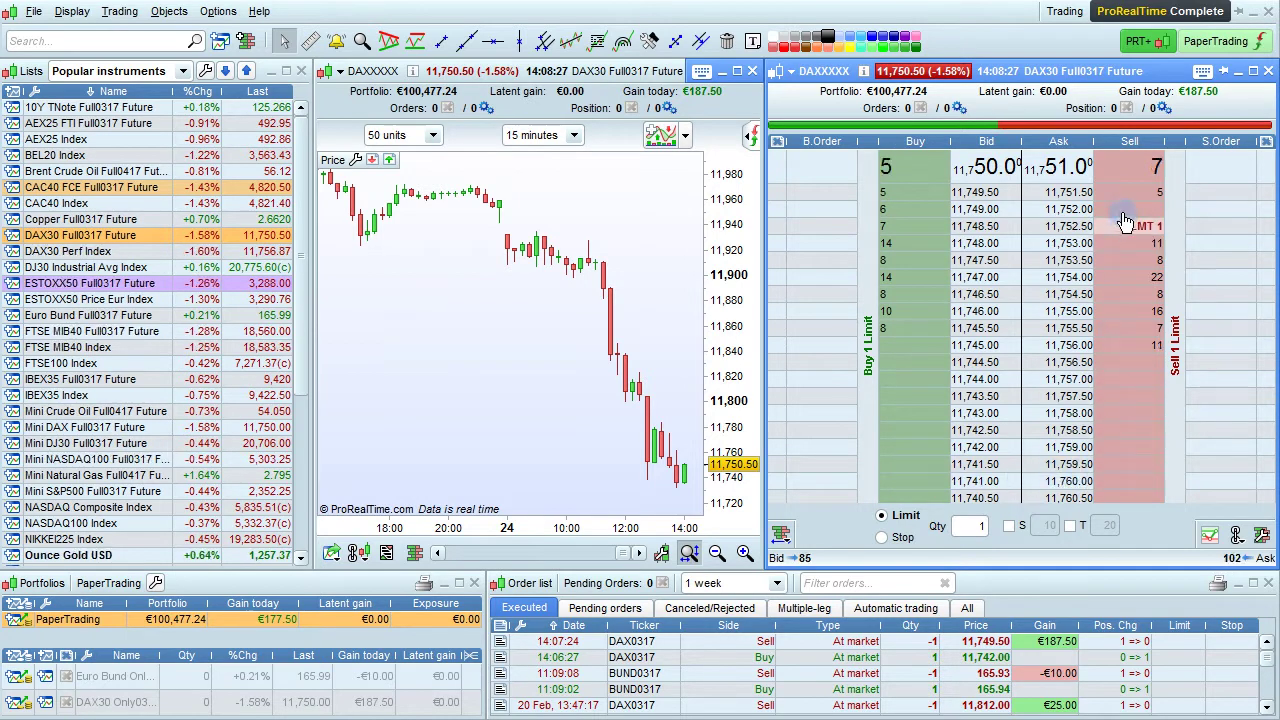
{"action": "left_click", "coordinate": [882, 538]}
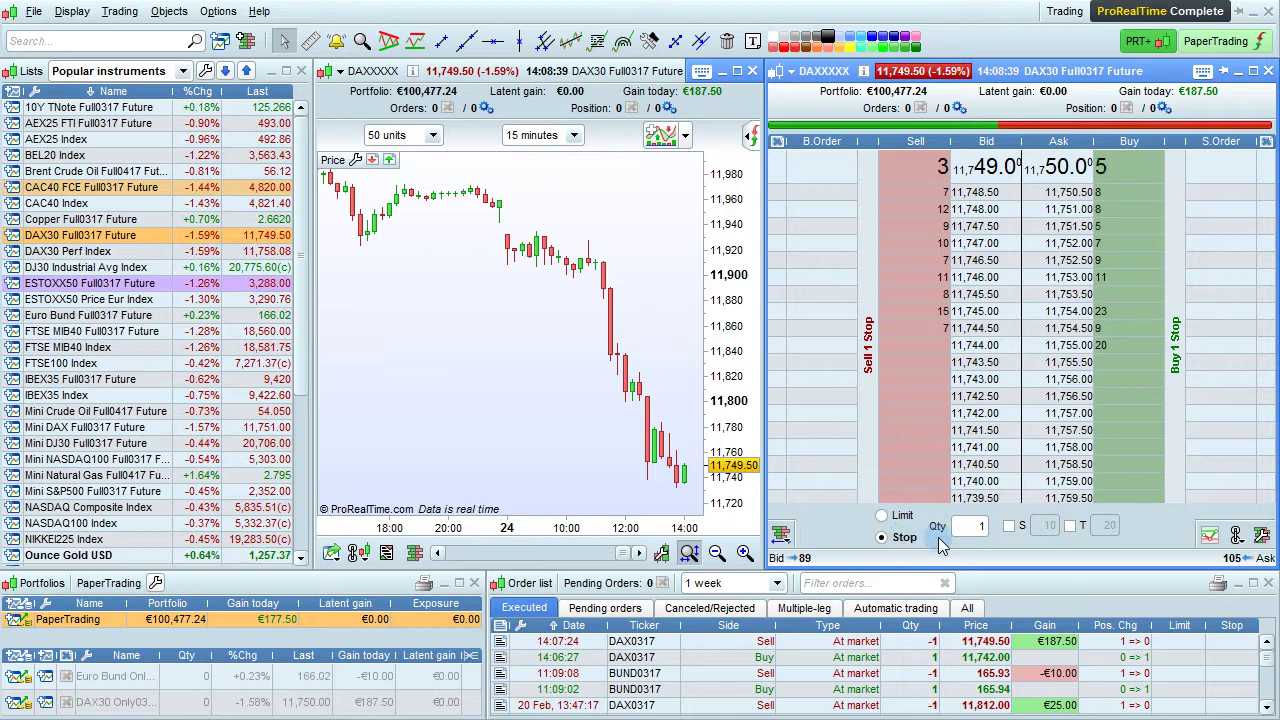
{"action": "left_click", "coordinate": [970, 540]}
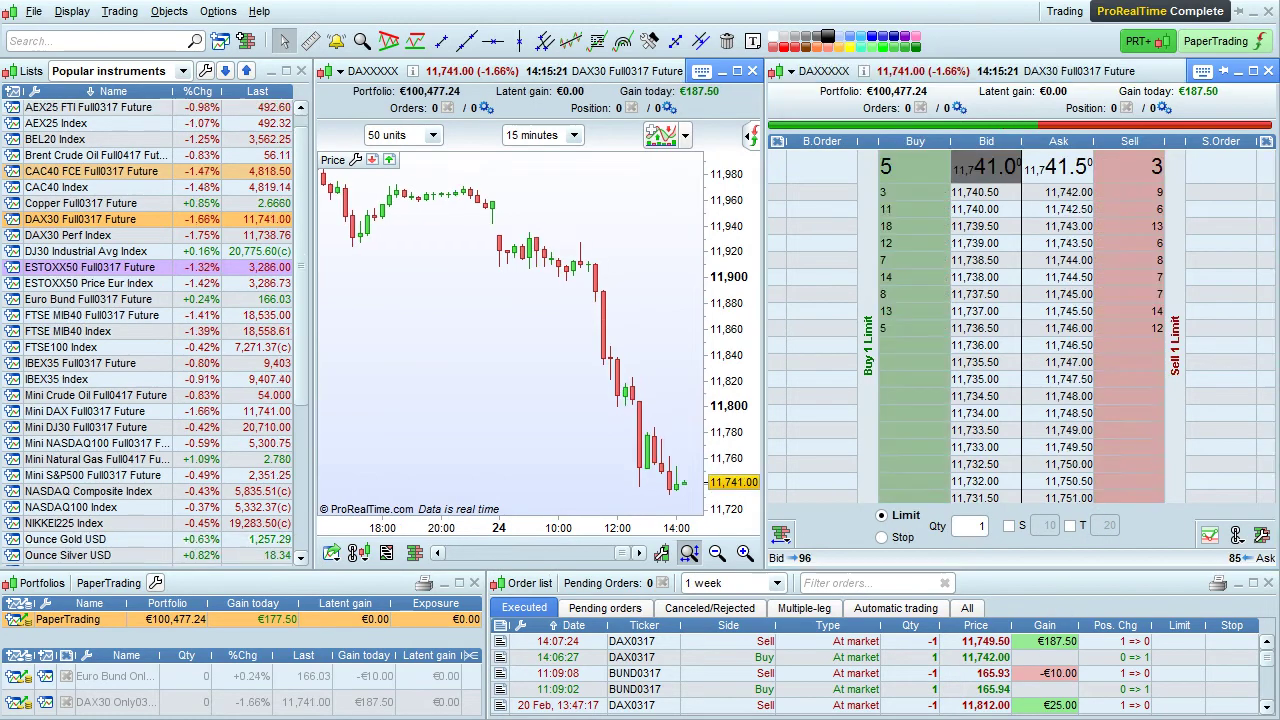
{"action": "left_click", "coordinate": [781, 535]}
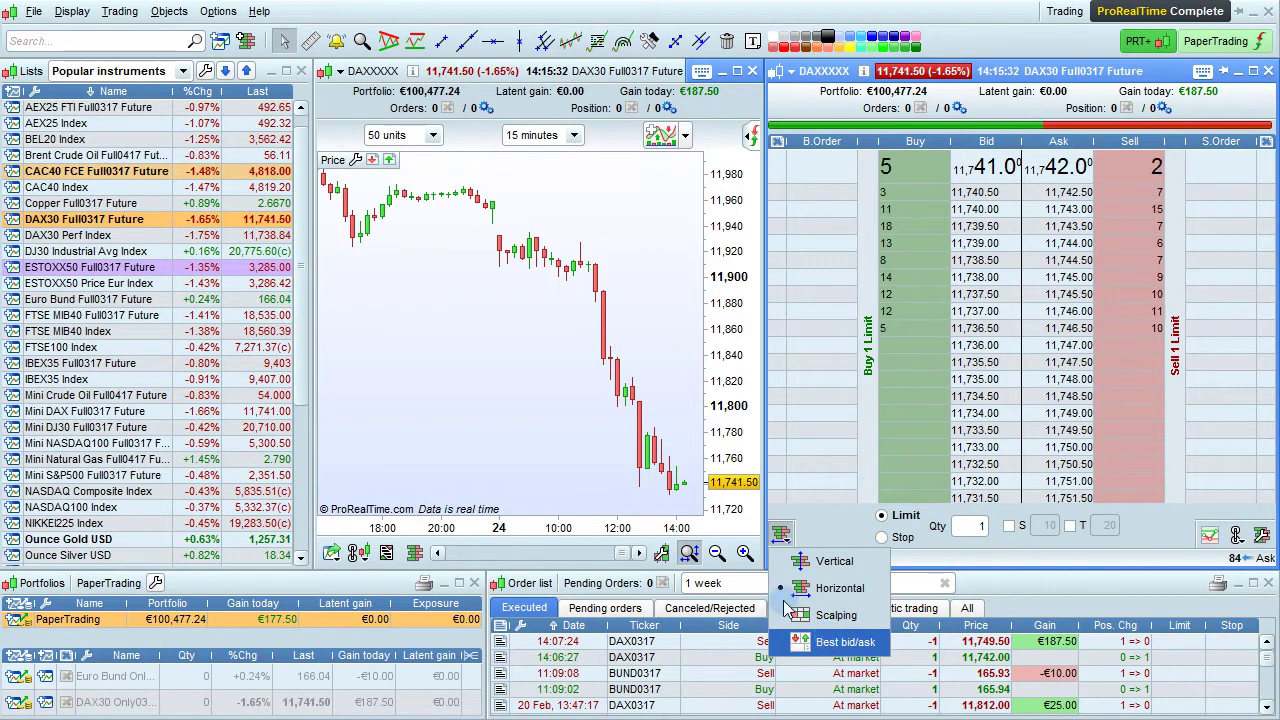
Load the Forex template via File > Load template, then view the XAUUSD ticket's layout choices
{"action": "left_click", "coordinate": [68, 13]}
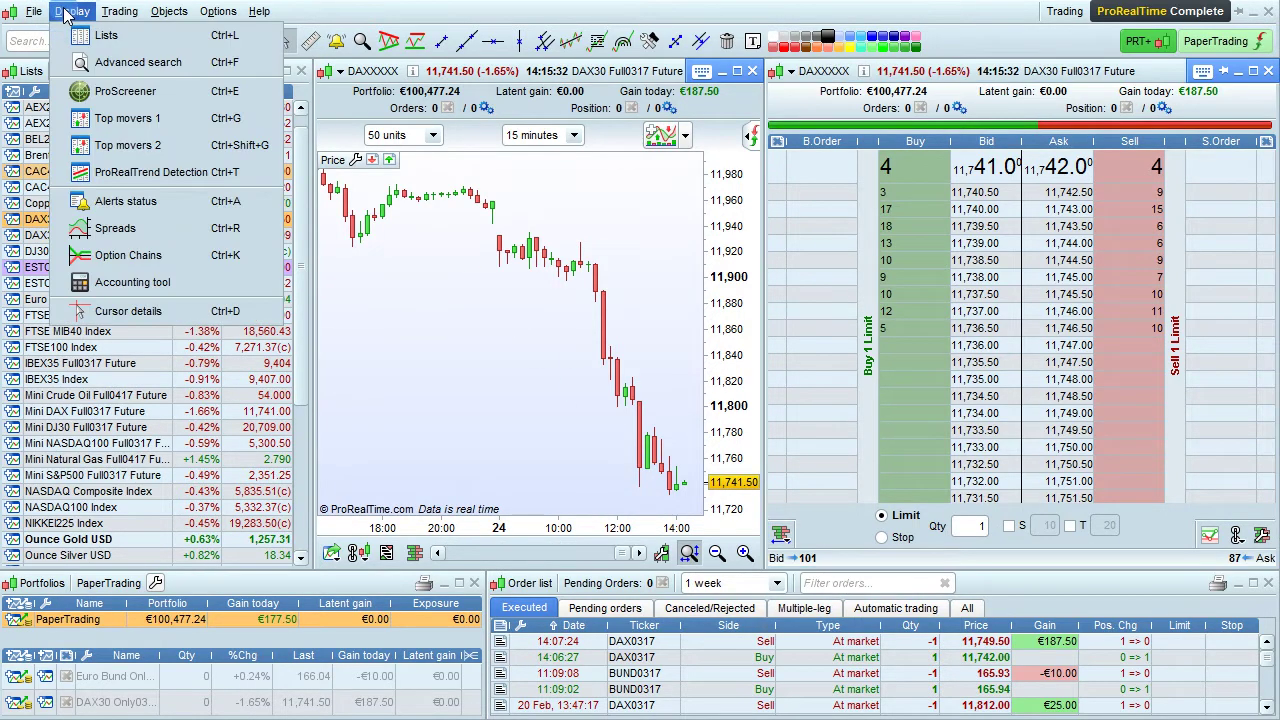
{"action": "mouse_move", "coordinate": [34, 12]}
{"action": "mouse_move", "coordinate": [140, 35]}
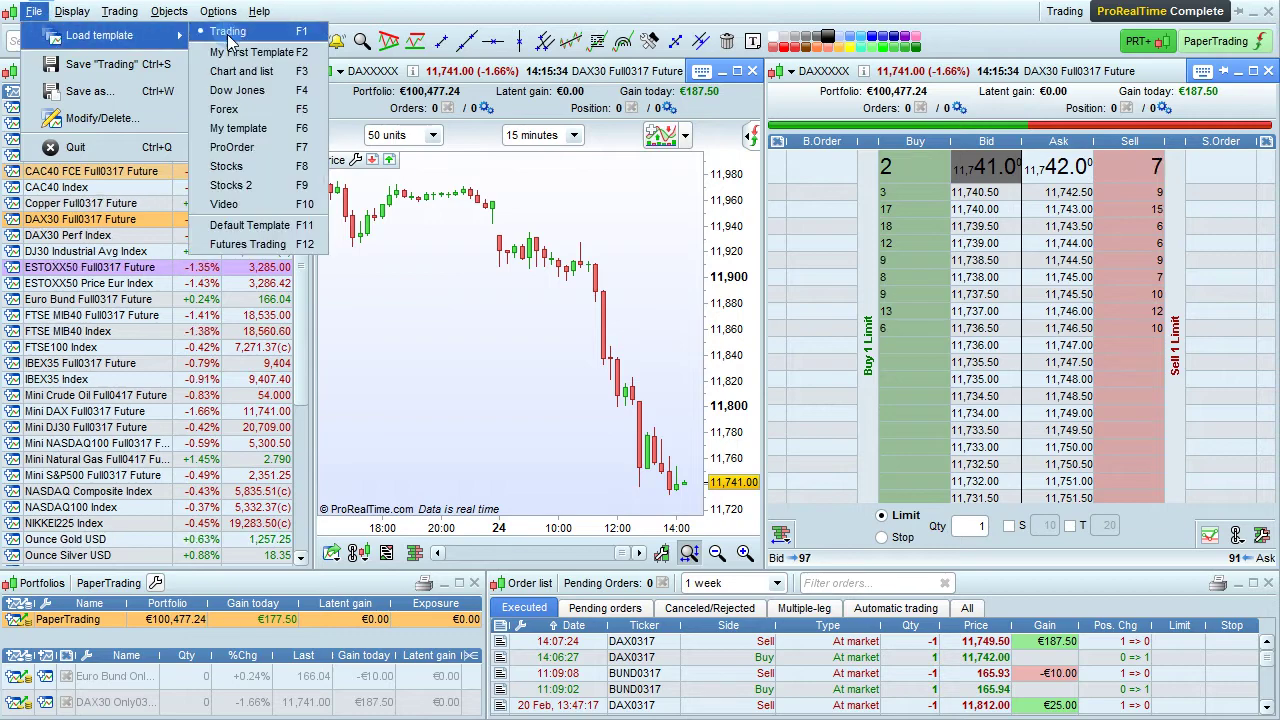
{"action": "left_click", "coordinate": [224, 109]}
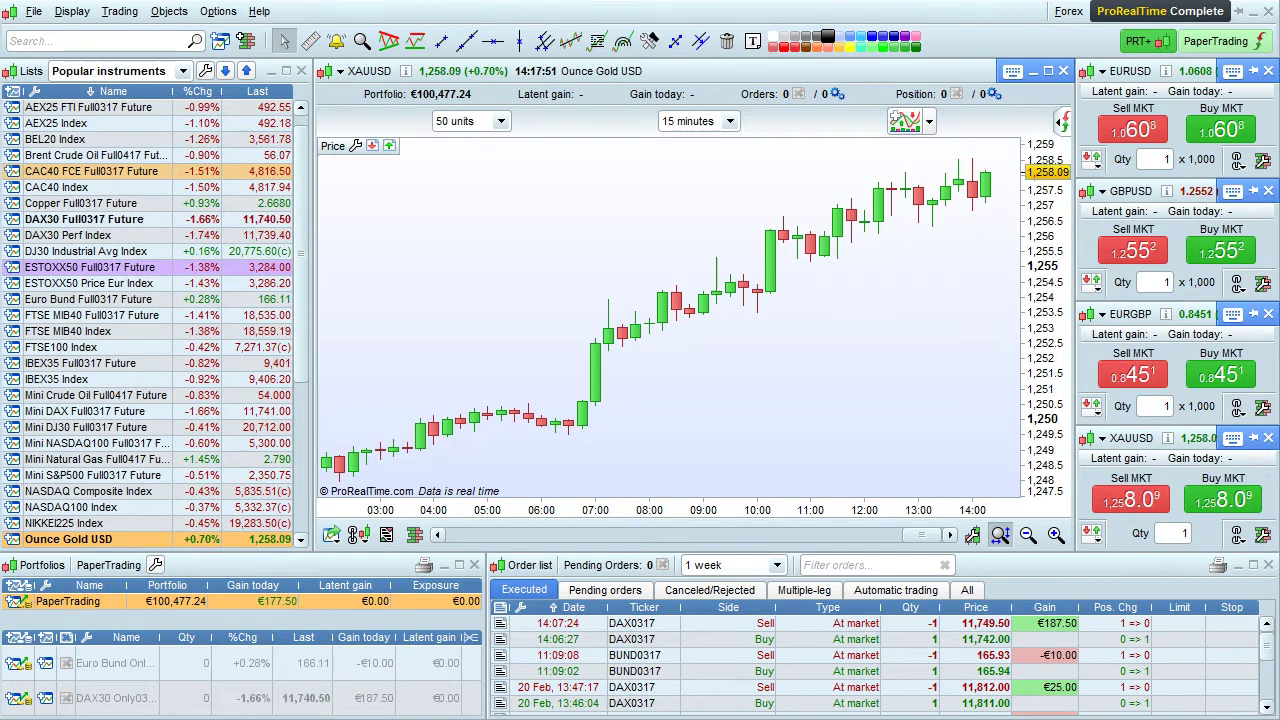
{"action": "left_click", "coordinate": [1094, 534]}
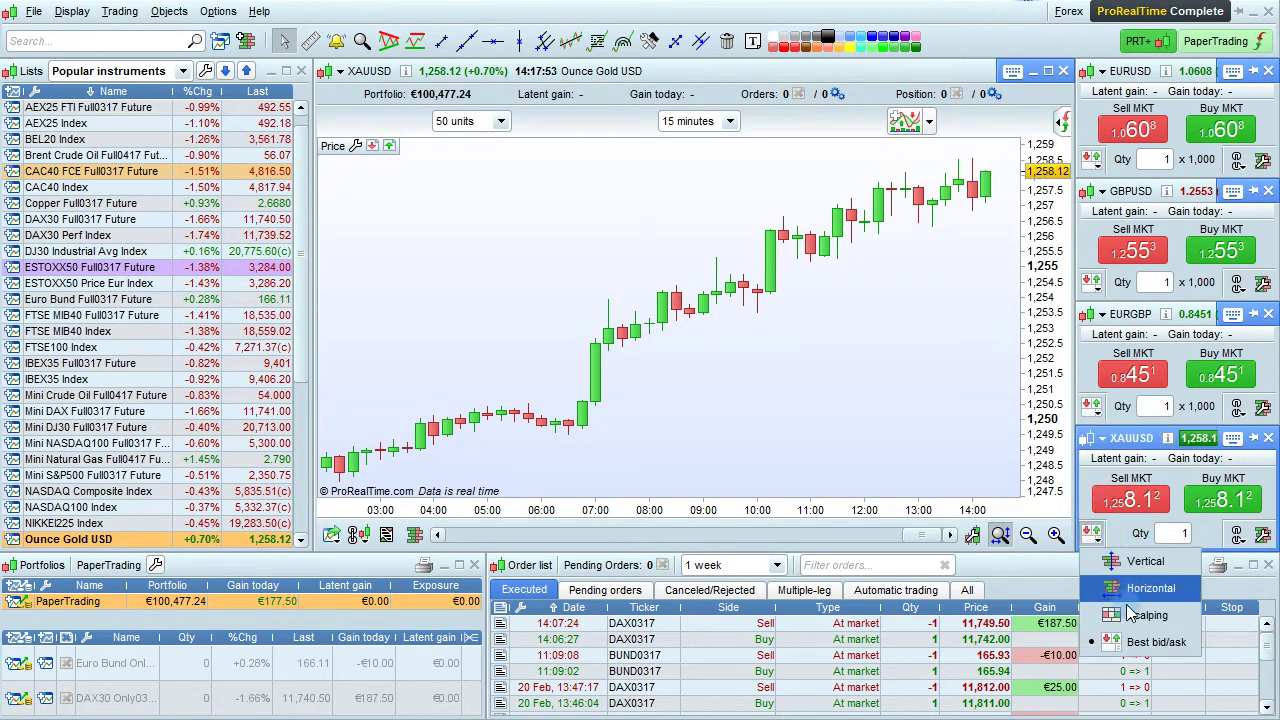